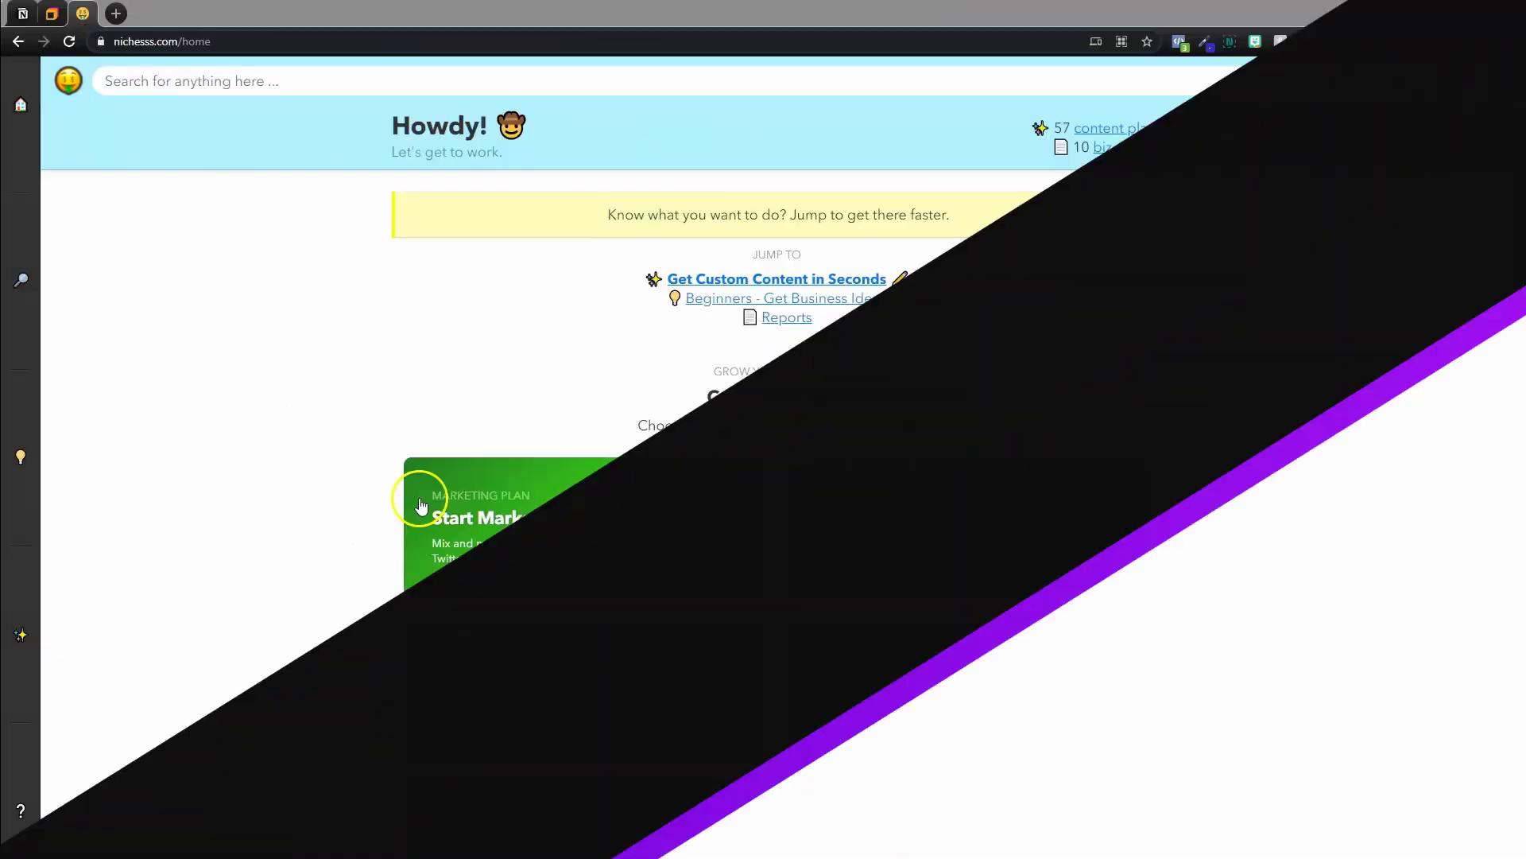
# Scroll down the Nichesss page to reach the Sales tool and its copy formulas.
pyautogui.scroll(-10, 443, 493)
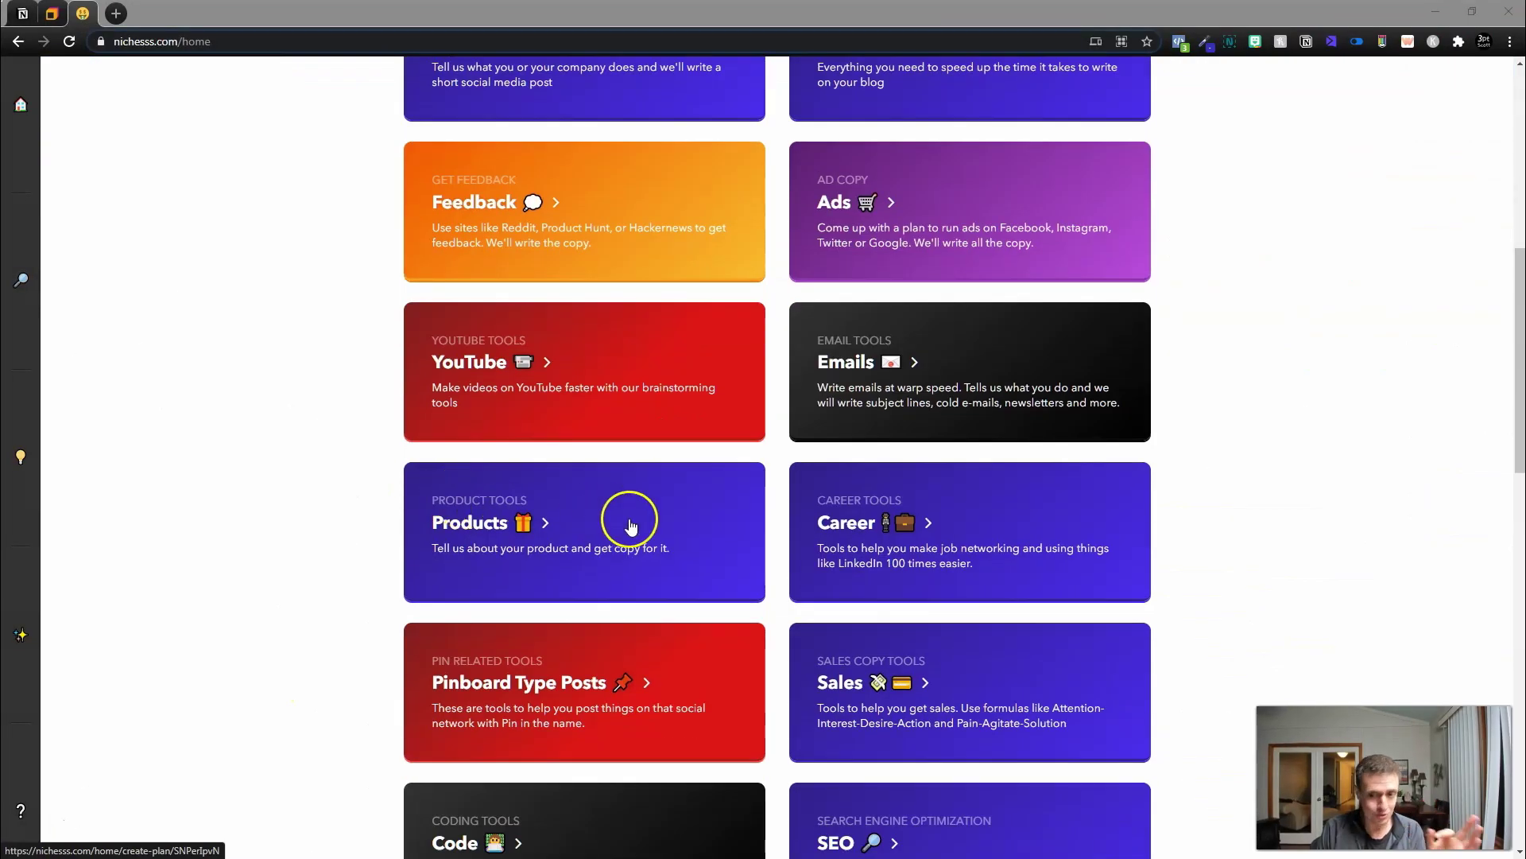
pyautogui.scroll(-2, 650, 523)
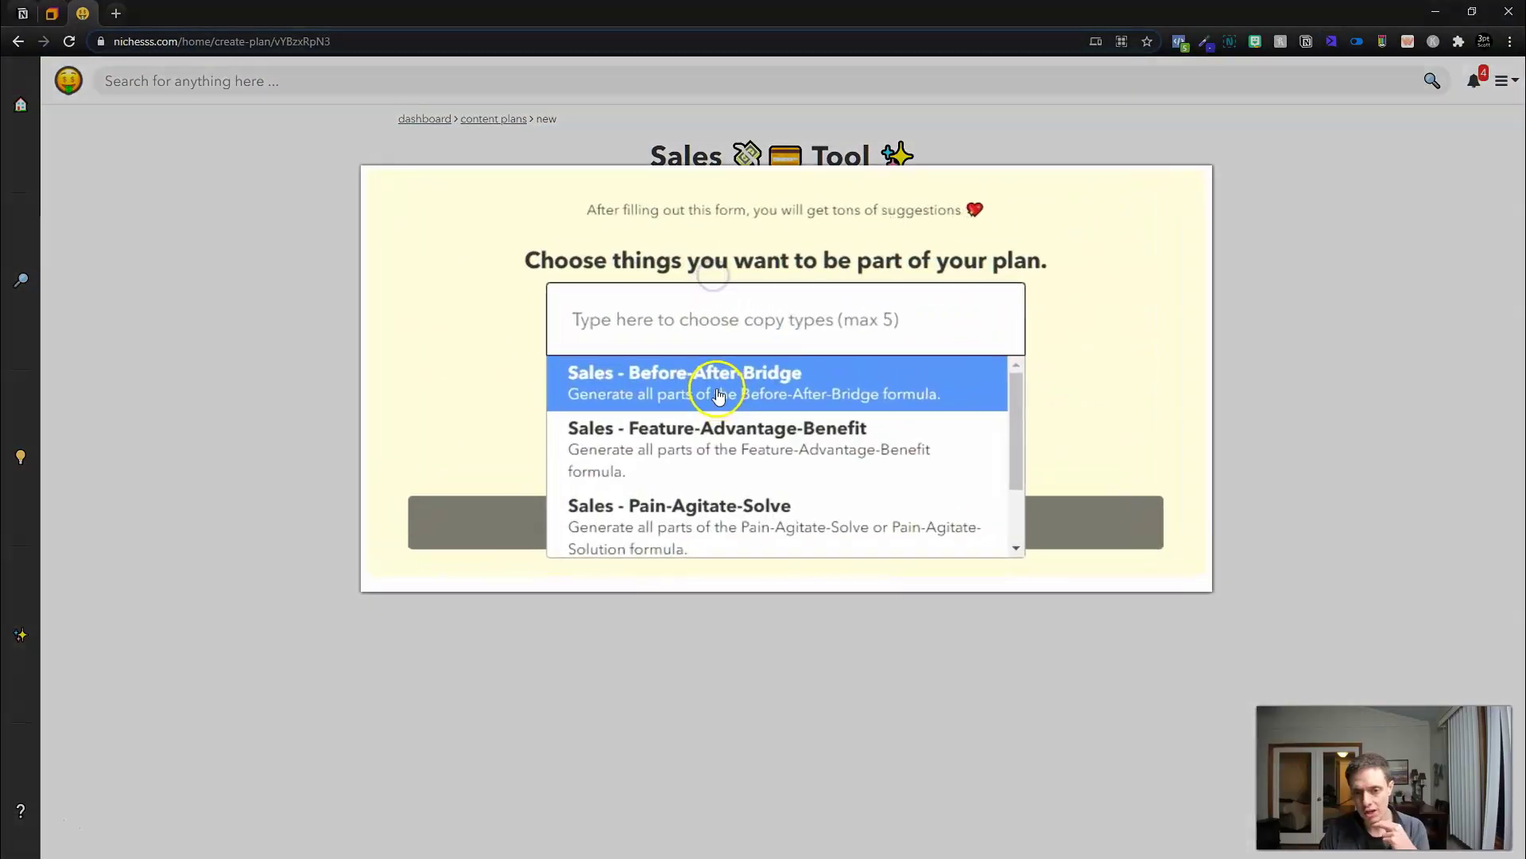
# Pick the Pain-Agitate-Solve and Problem-Promise-Proof-Proposal formulas from the copy type list.
pyautogui.scroll(-2, 790, 602)
pyautogui.scroll(2, 790, 596)
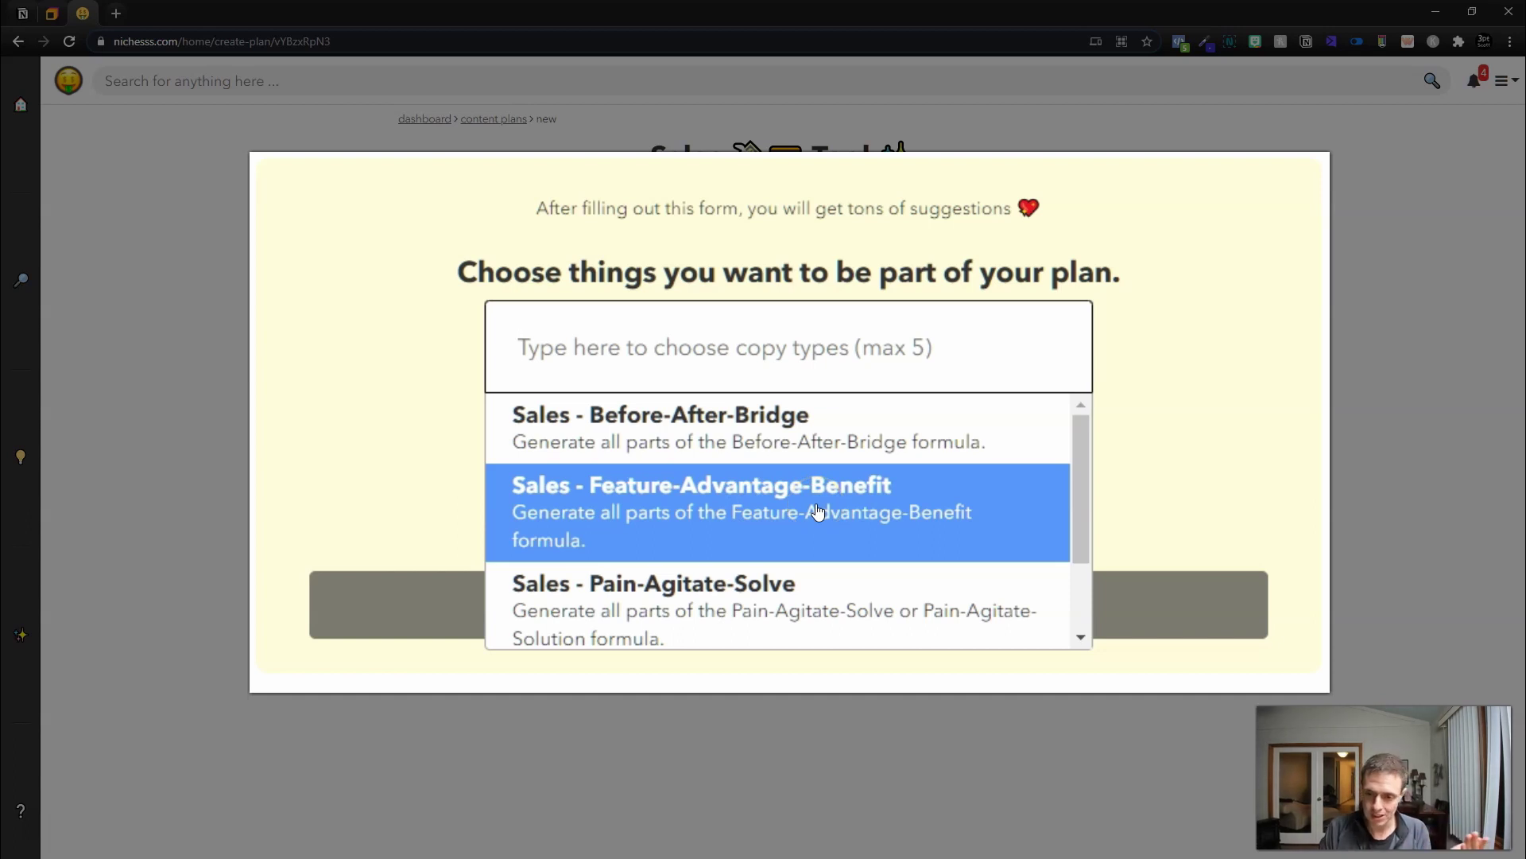
pyautogui.scroll(-1, 795, 509)
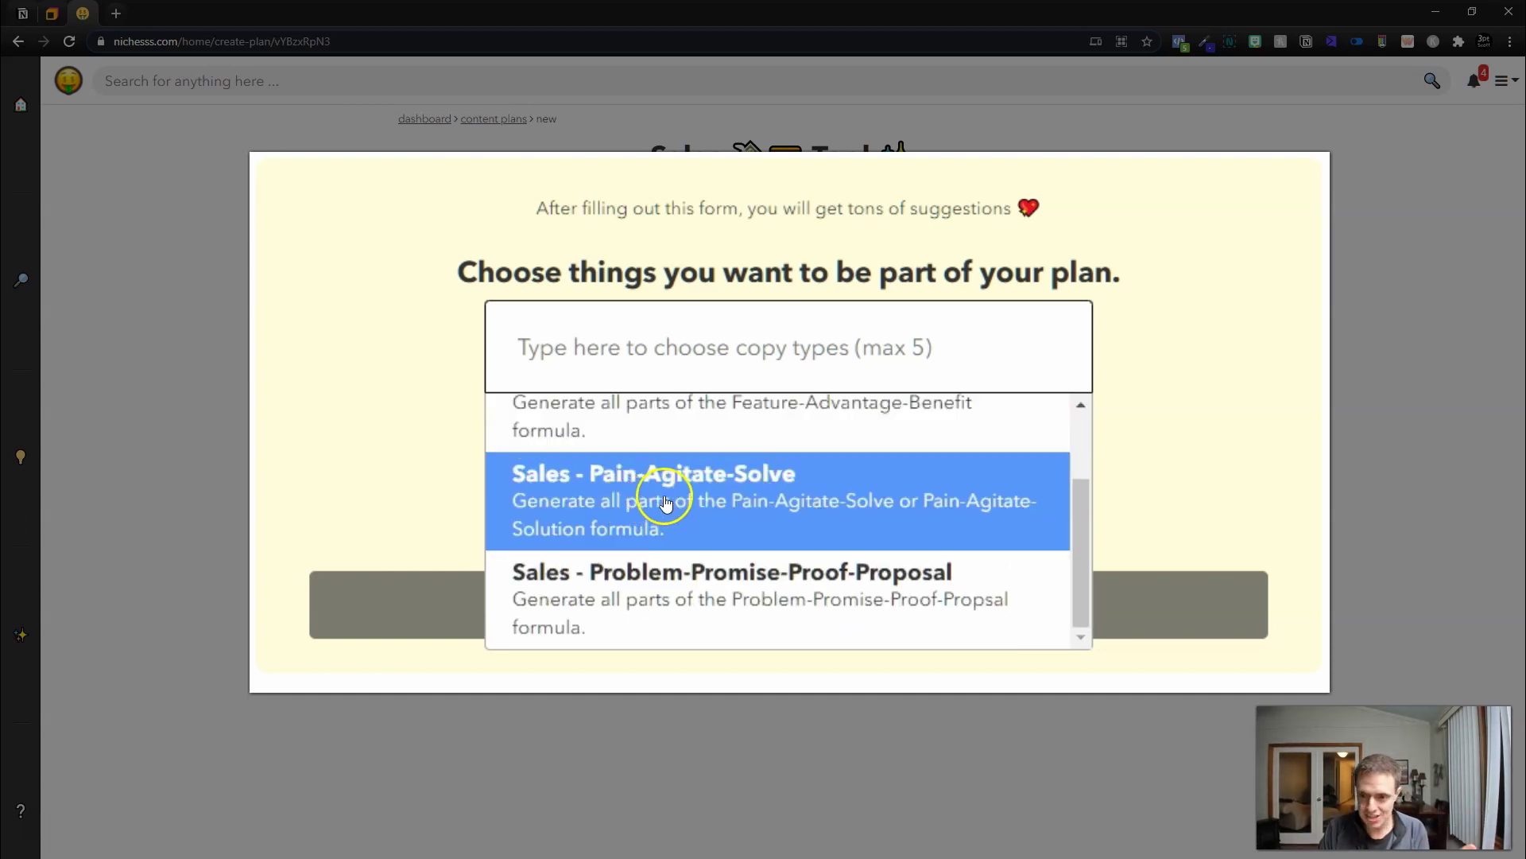
pyautogui.click(805, 500)
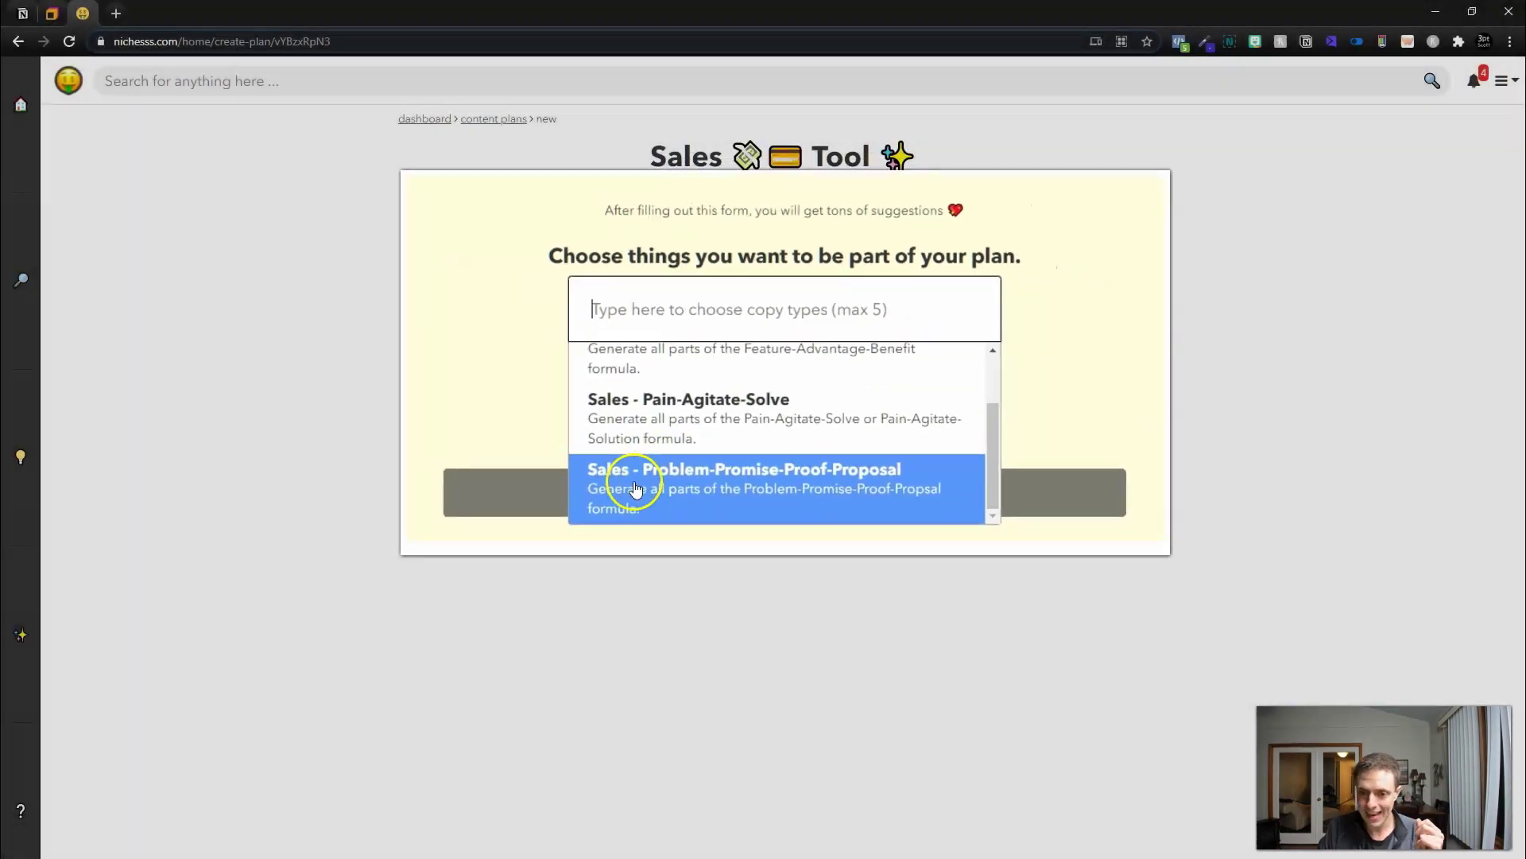
pyautogui.click(598, 591)
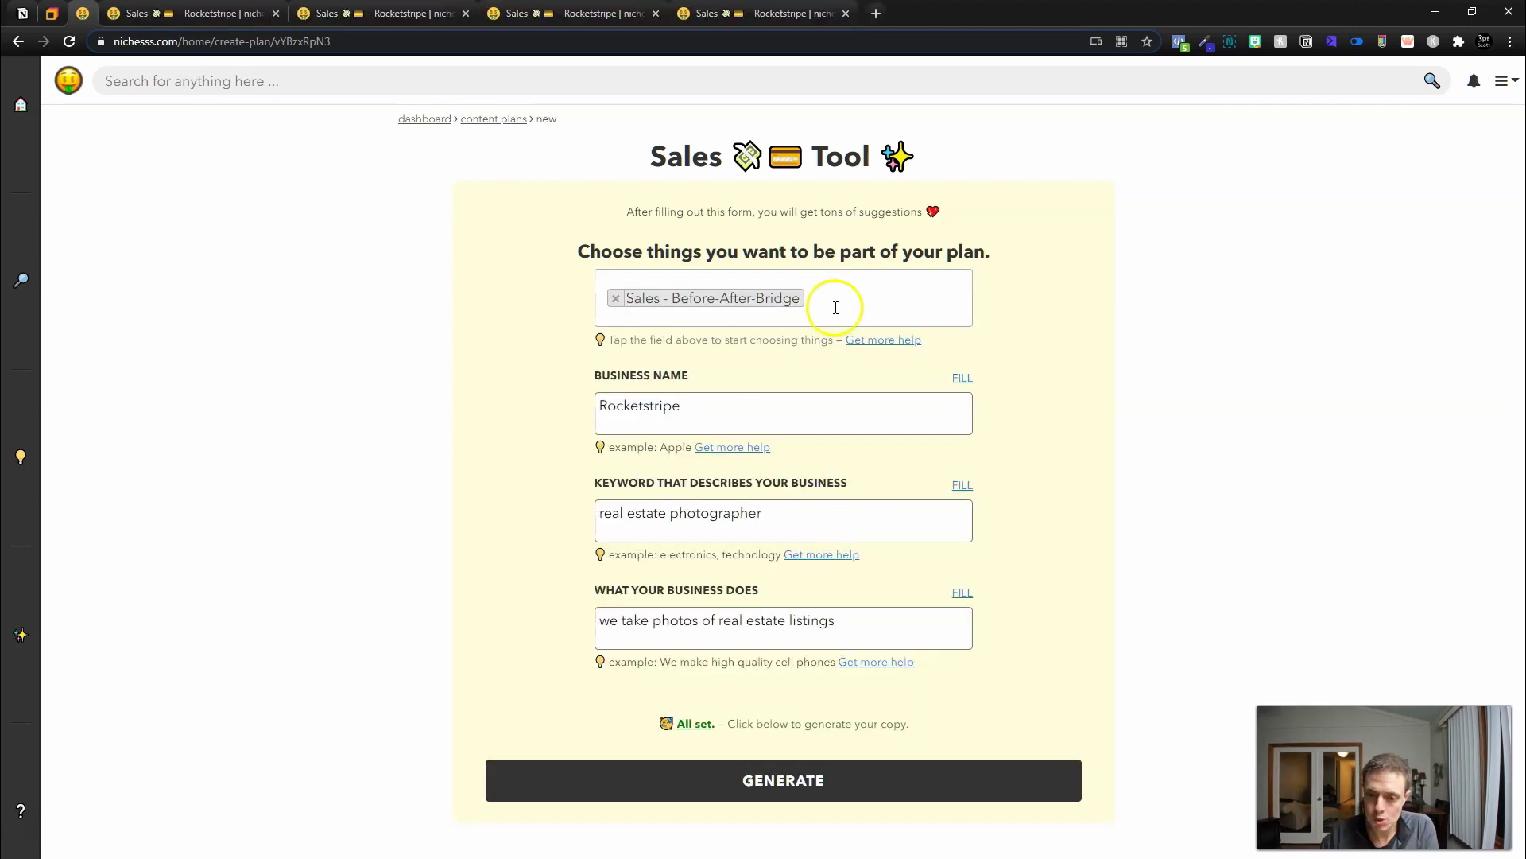
pyautogui.click(886, 444)
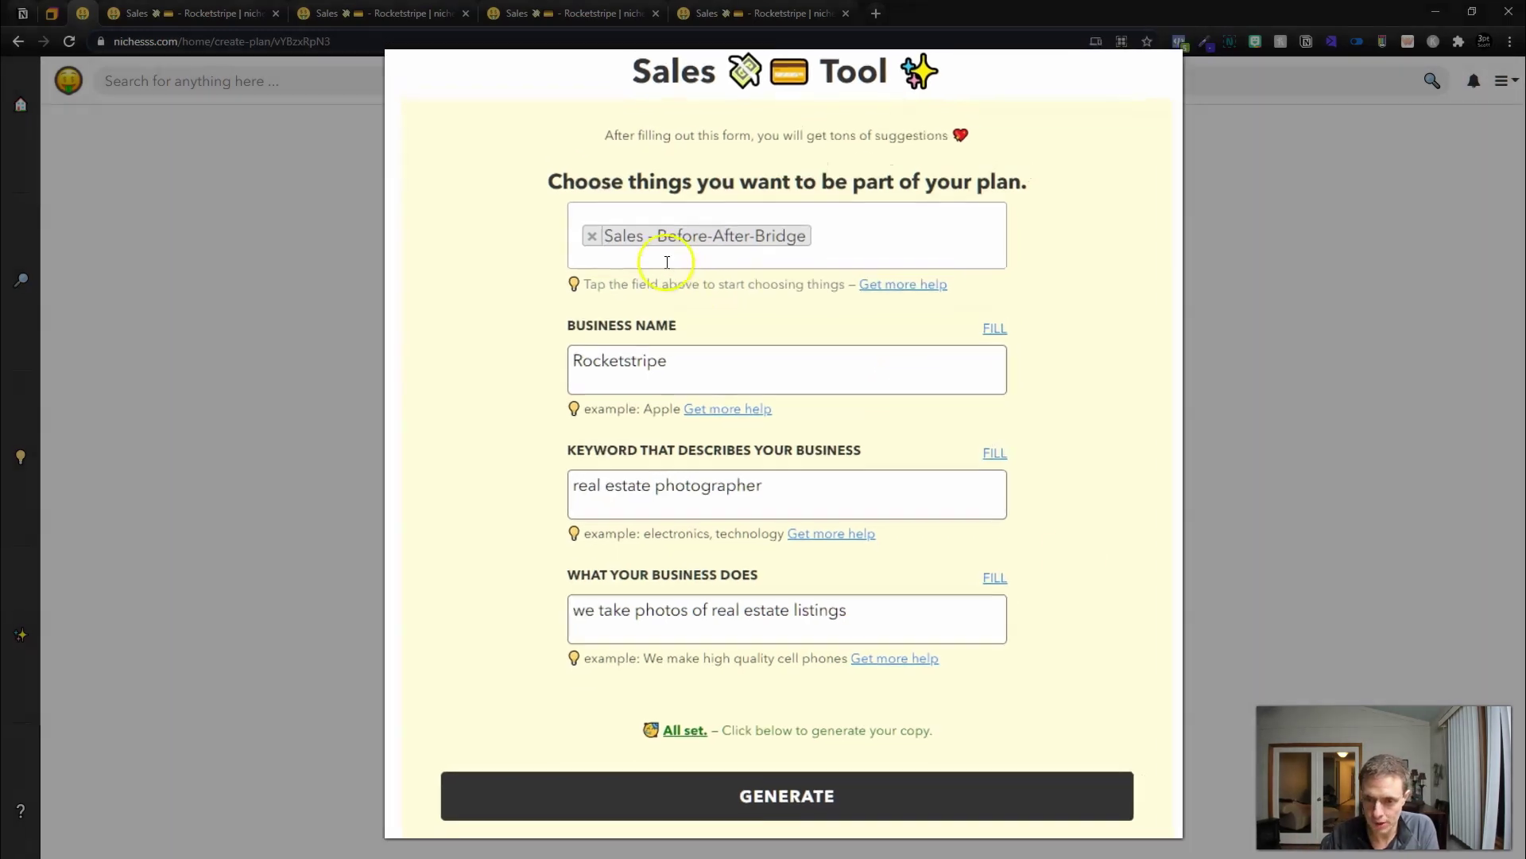
# Go to the business keyword entry holding 'real estate photographer'.
pyautogui.click(799, 523)
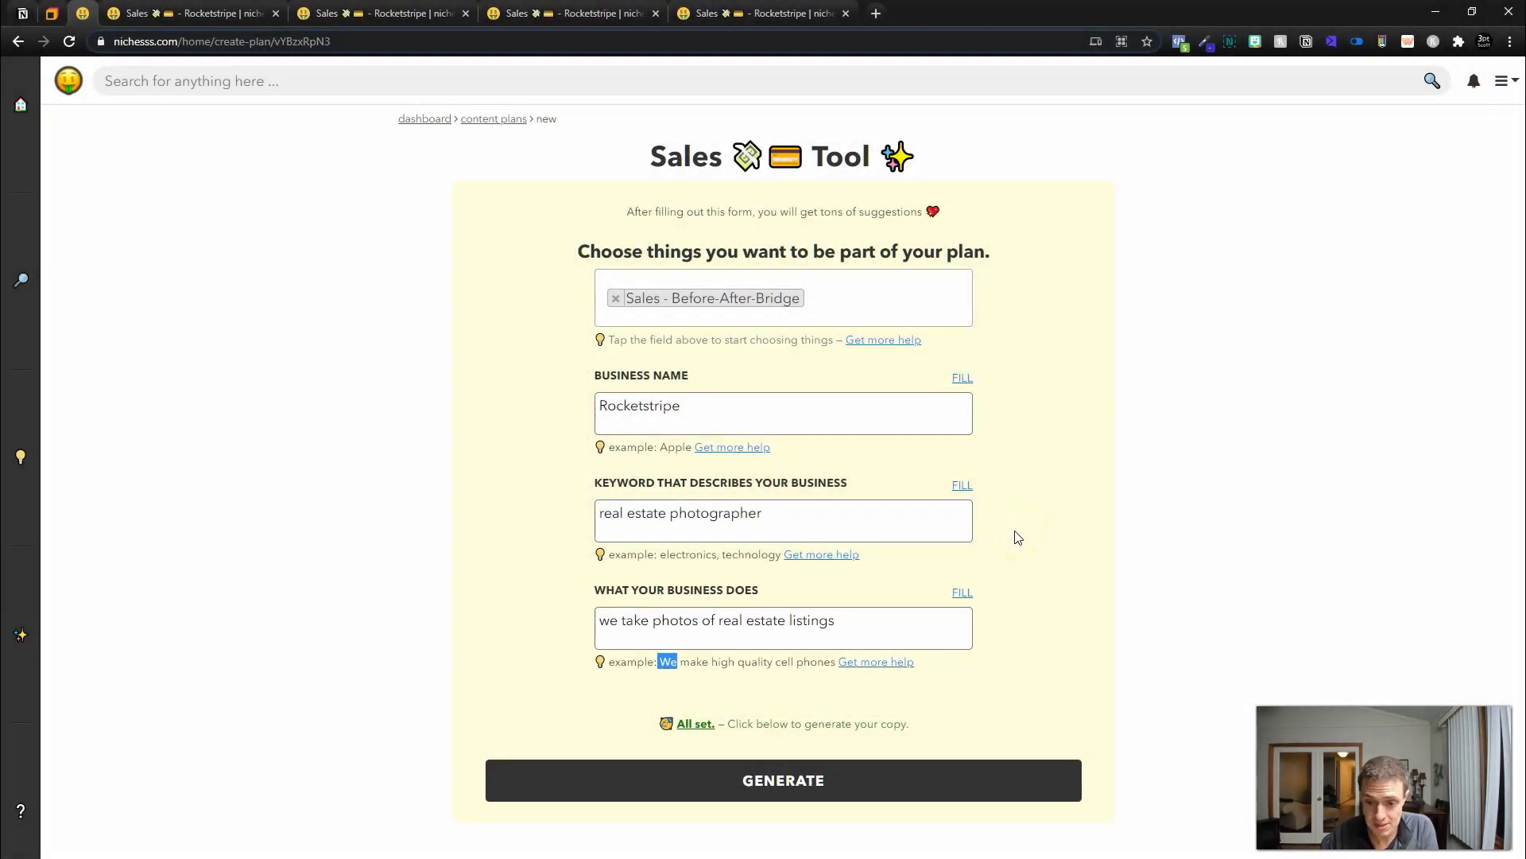
# Open the Rocketstripe sales plan and read the Before lines of the first variations.
pyautogui.click(191, 13)
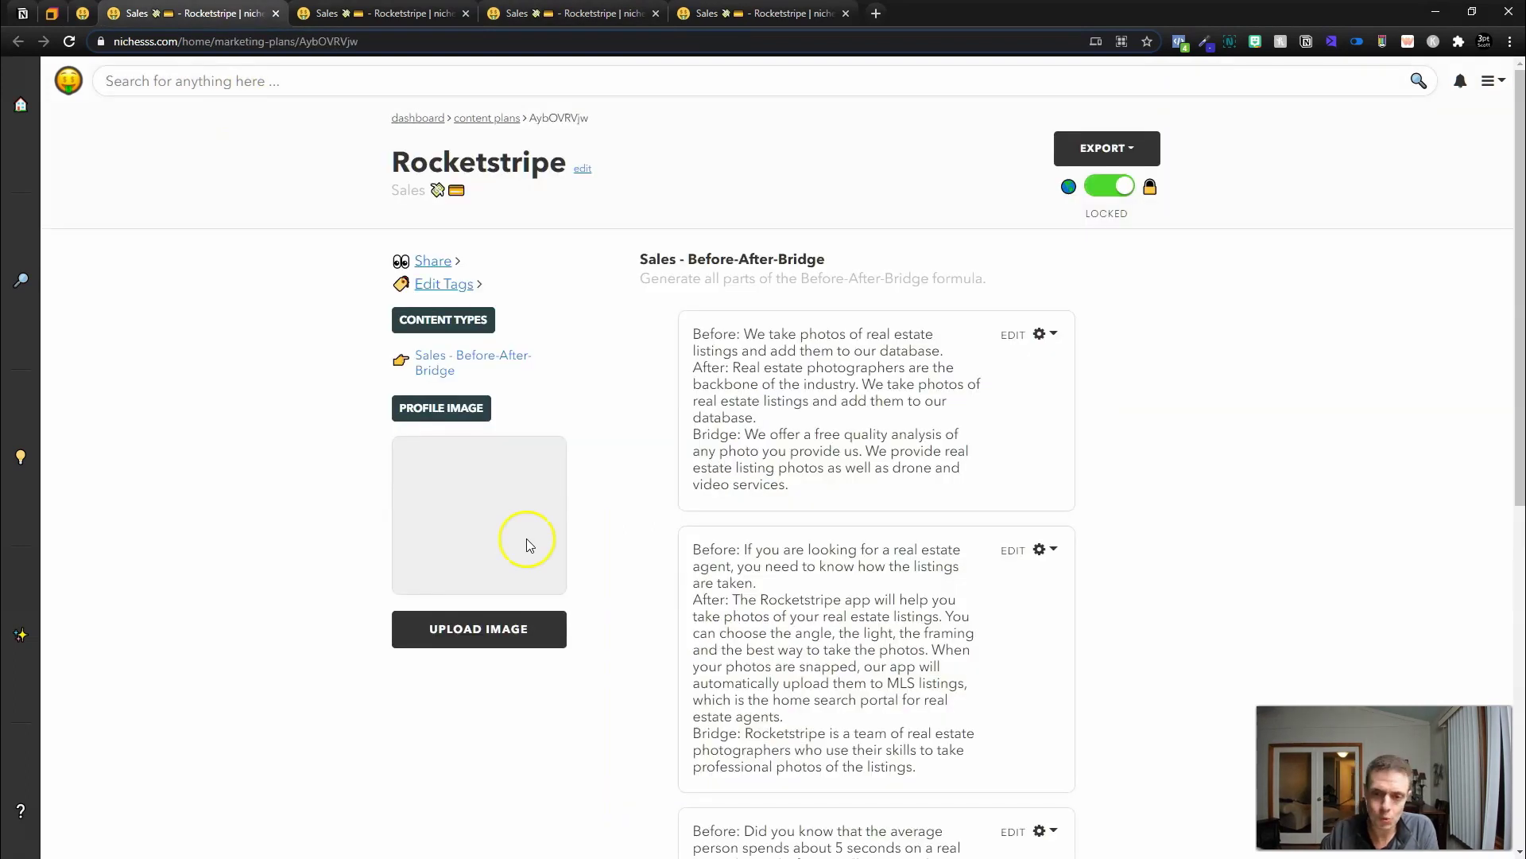
pyautogui.scroll(-2, 636, 729)
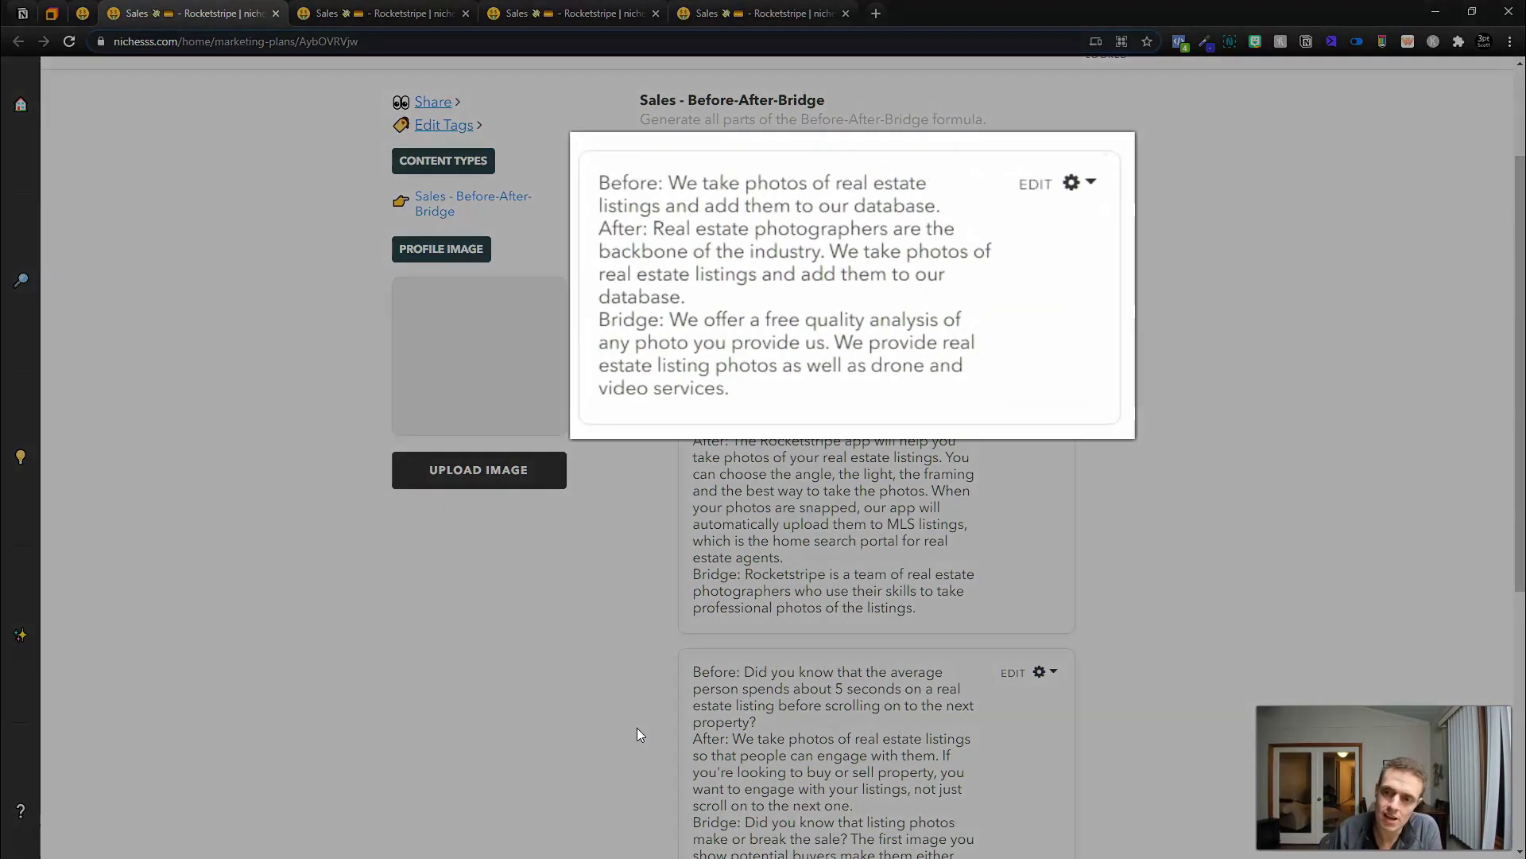
pyautogui.moveTo(743, 176); pyautogui.dragTo(721, 176)
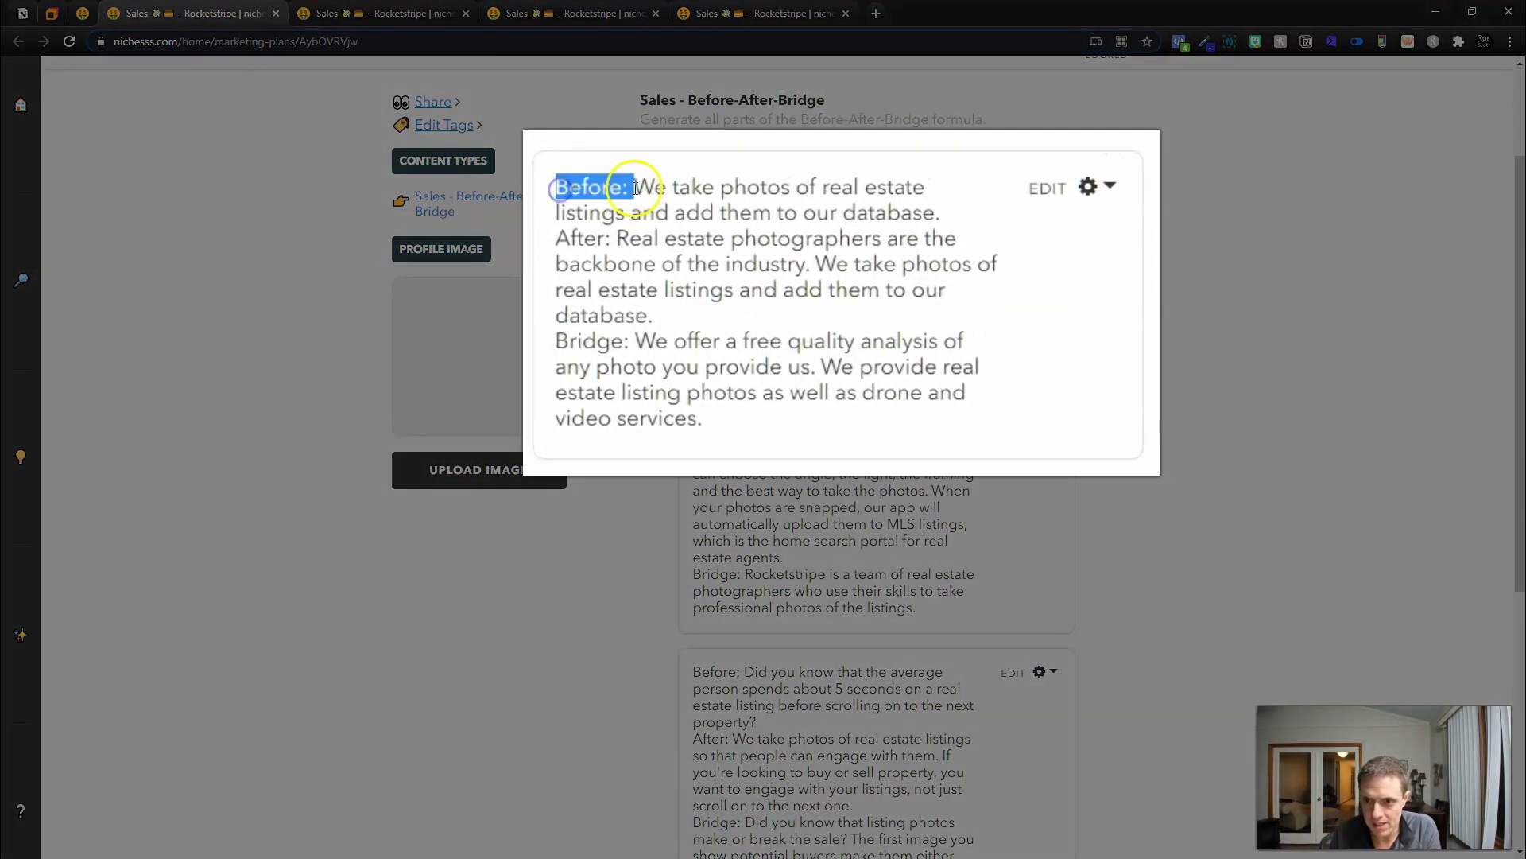
pyautogui.moveTo(943, 213); pyautogui.dragTo(633, 216)
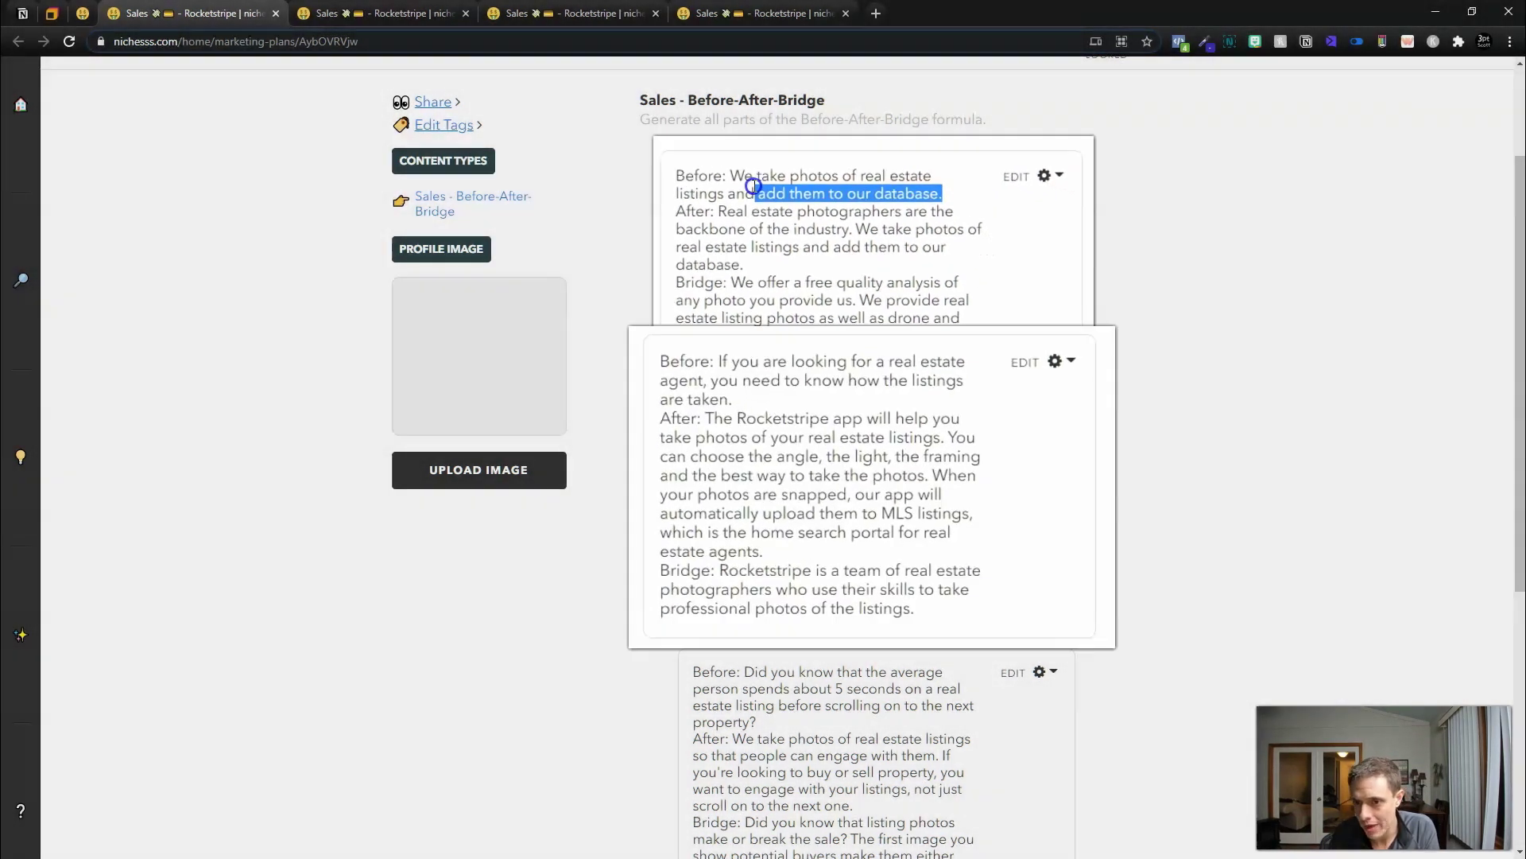
pyautogui.moveTo(743, 391); pyautogui.dragTo(761, 426)
pyautogui.scroll(-1, 859, 477)
pyautogui.scroll(-3, 859, 437)
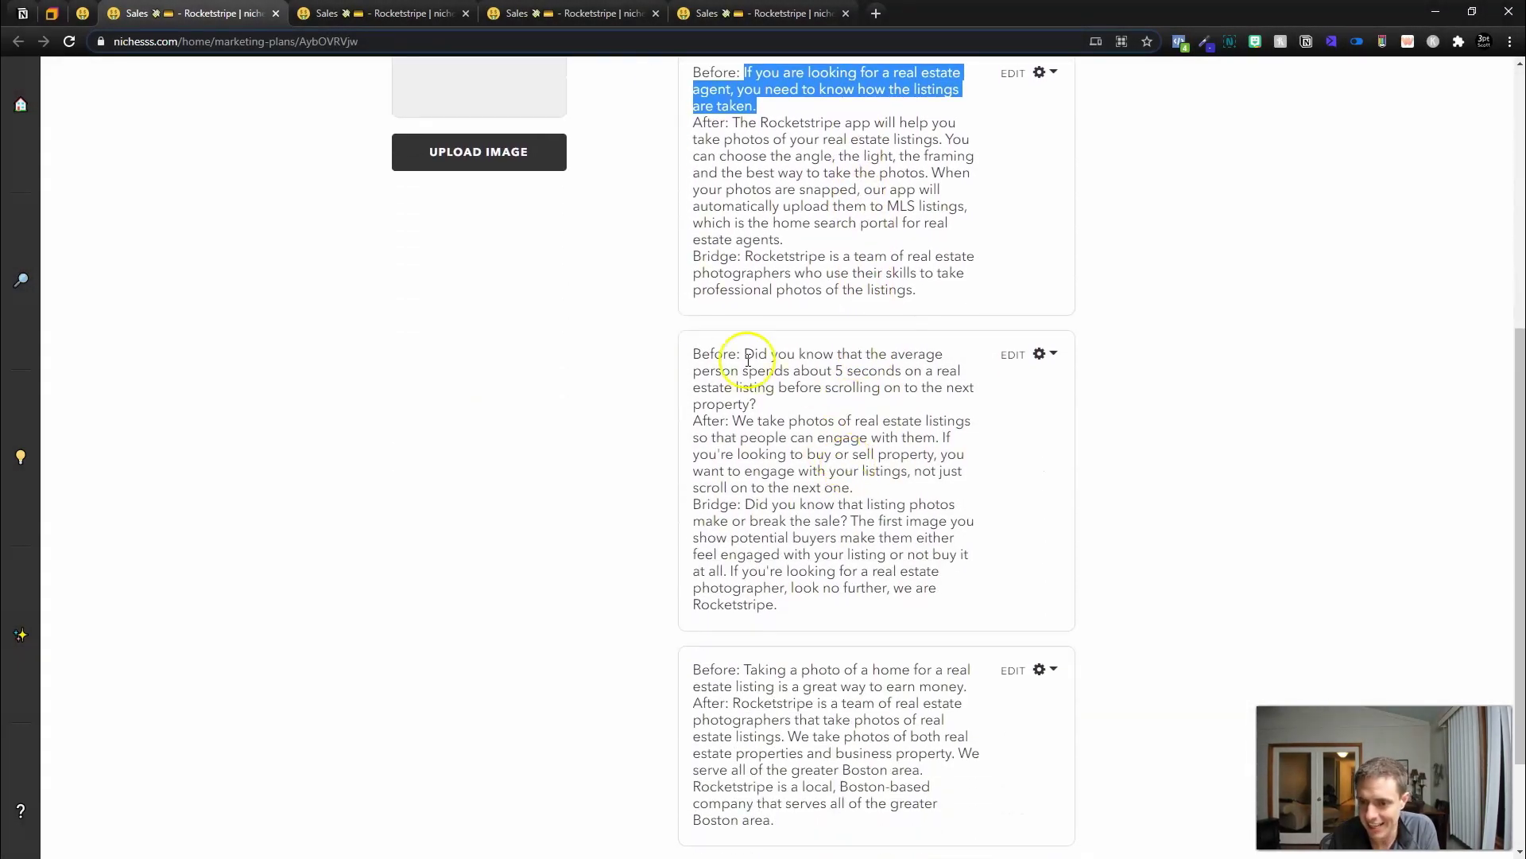
# Search Google for the claim that people spend 5 seconds on a listing.
pyautogui.moveTo(746, 355); pyautogui.dragTo(861, 405)
pyautogui.rightClick(815, 272)
pyautogui.click(886, 318)
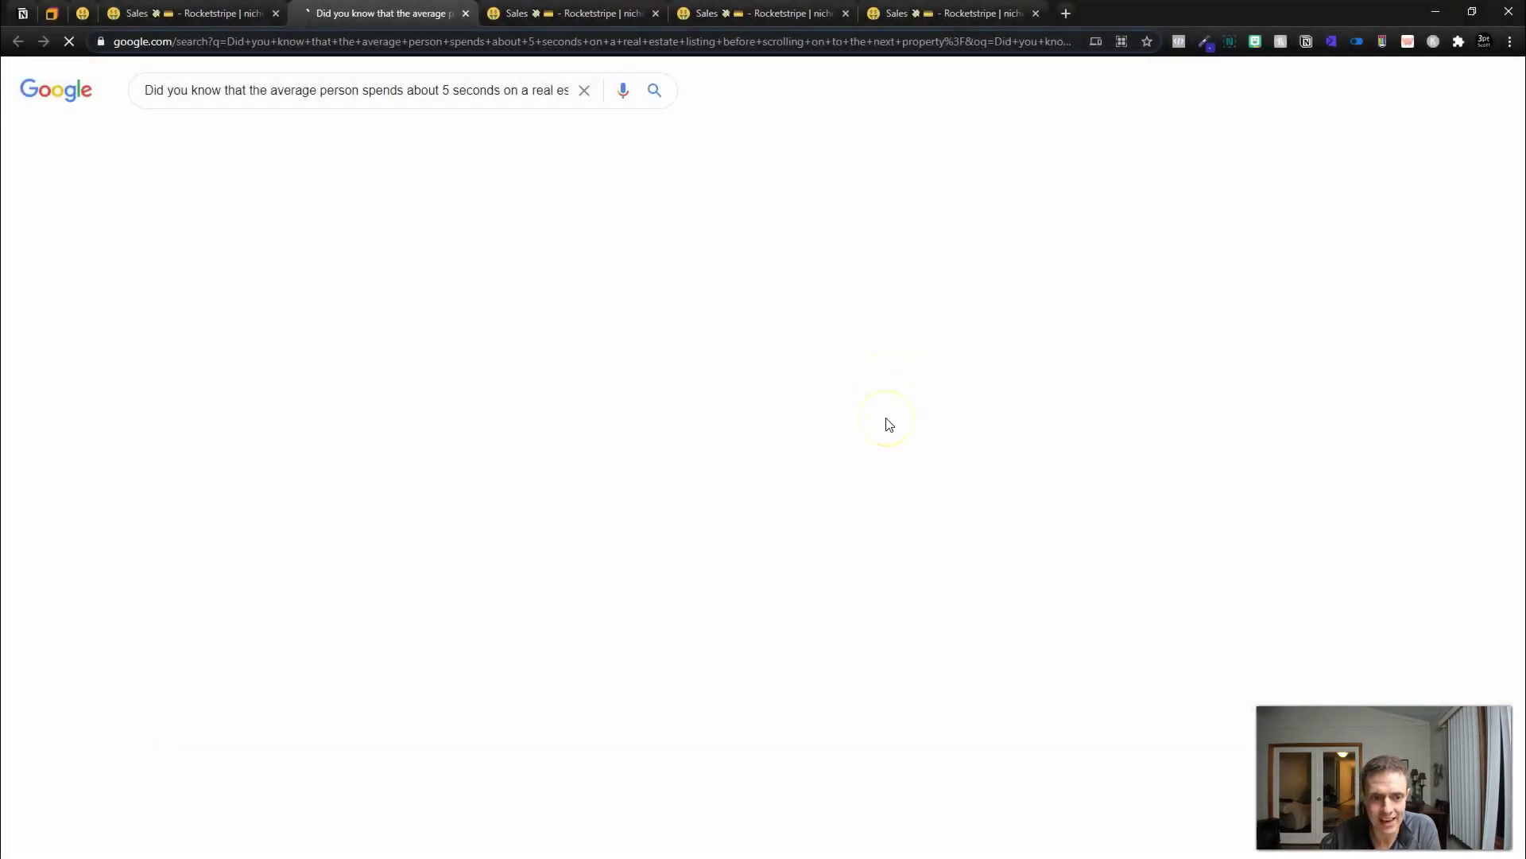
pyautogui.moveTo(612, 433); pyautogui.dragTo(372, 432)
pyautogui.moveTo(400, 415); pyautogui.dragTo(485, 414)
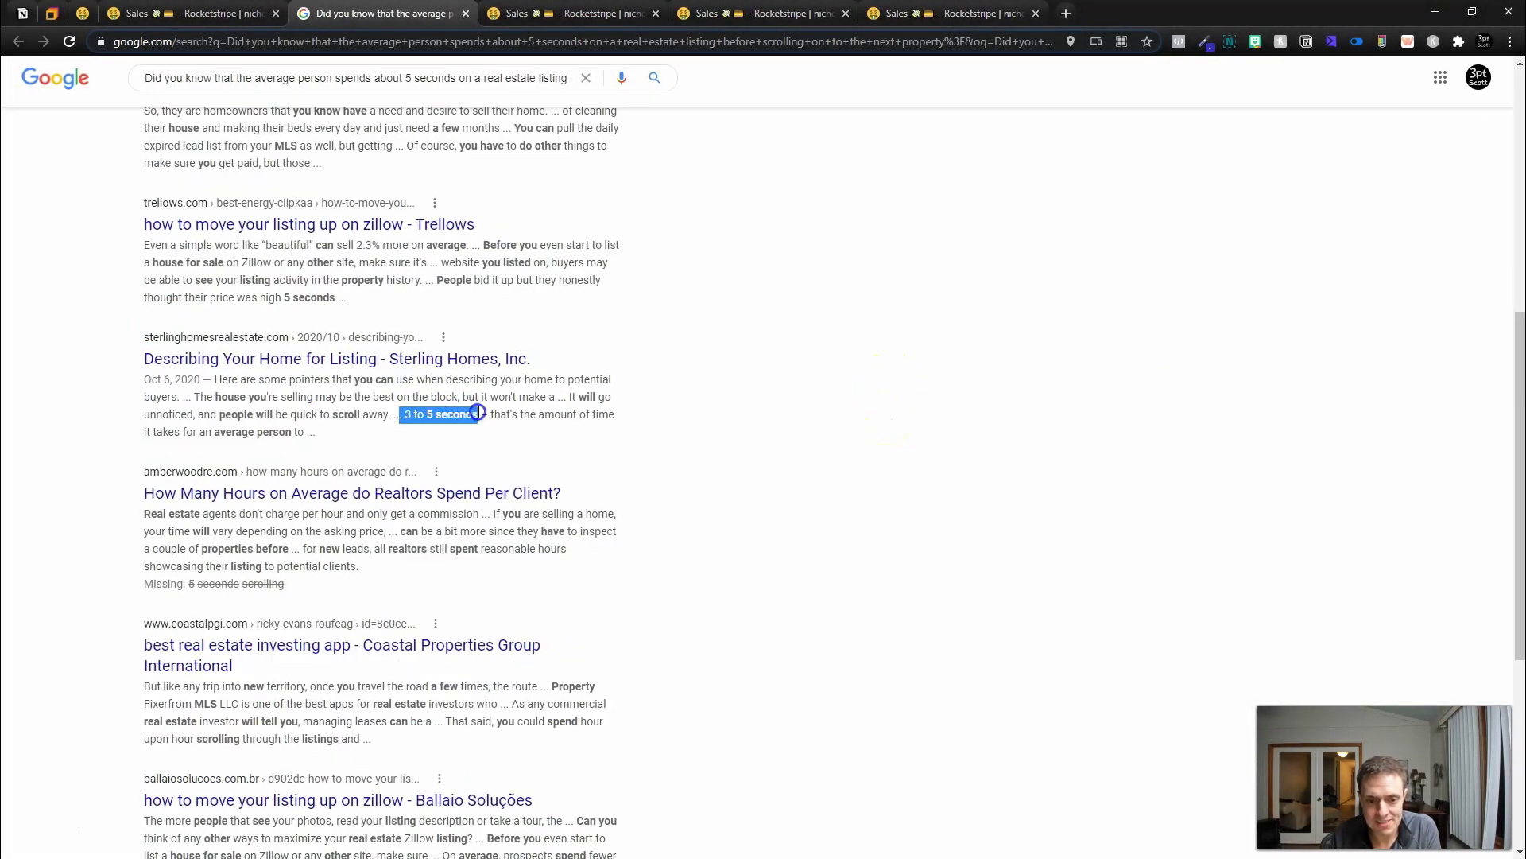
# Back on the Rocketstripe copy, look over that variation's After paragraph.
pyautogui.click(232, 15)
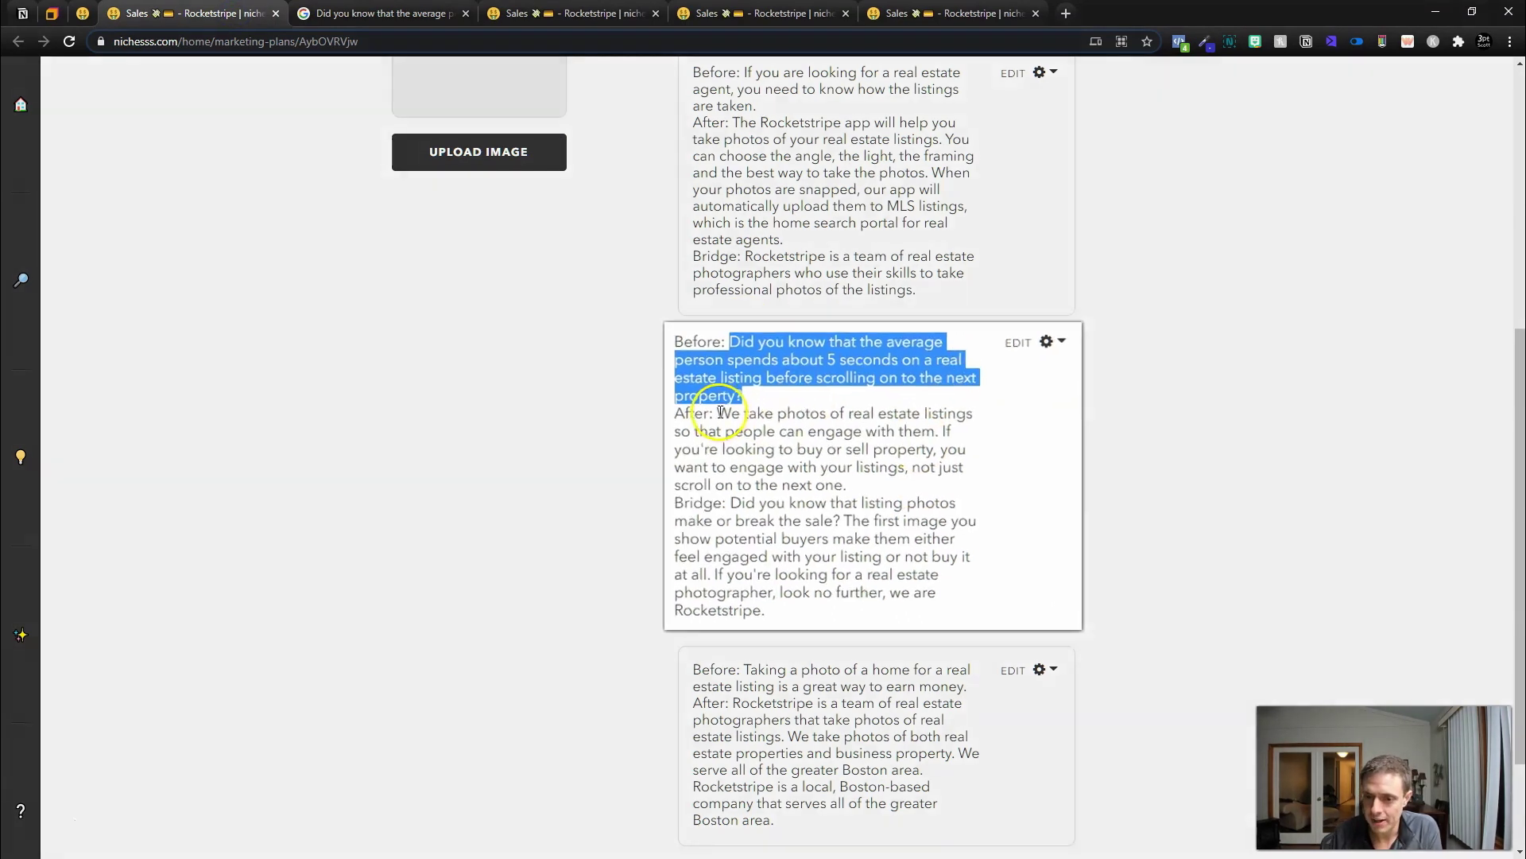
pyautogui.moveTo(732, 421); pyautogui.dragTo(816, 421)
pyautogui.moveTo(749, 364); pyautogui.dragTo(809, 411)
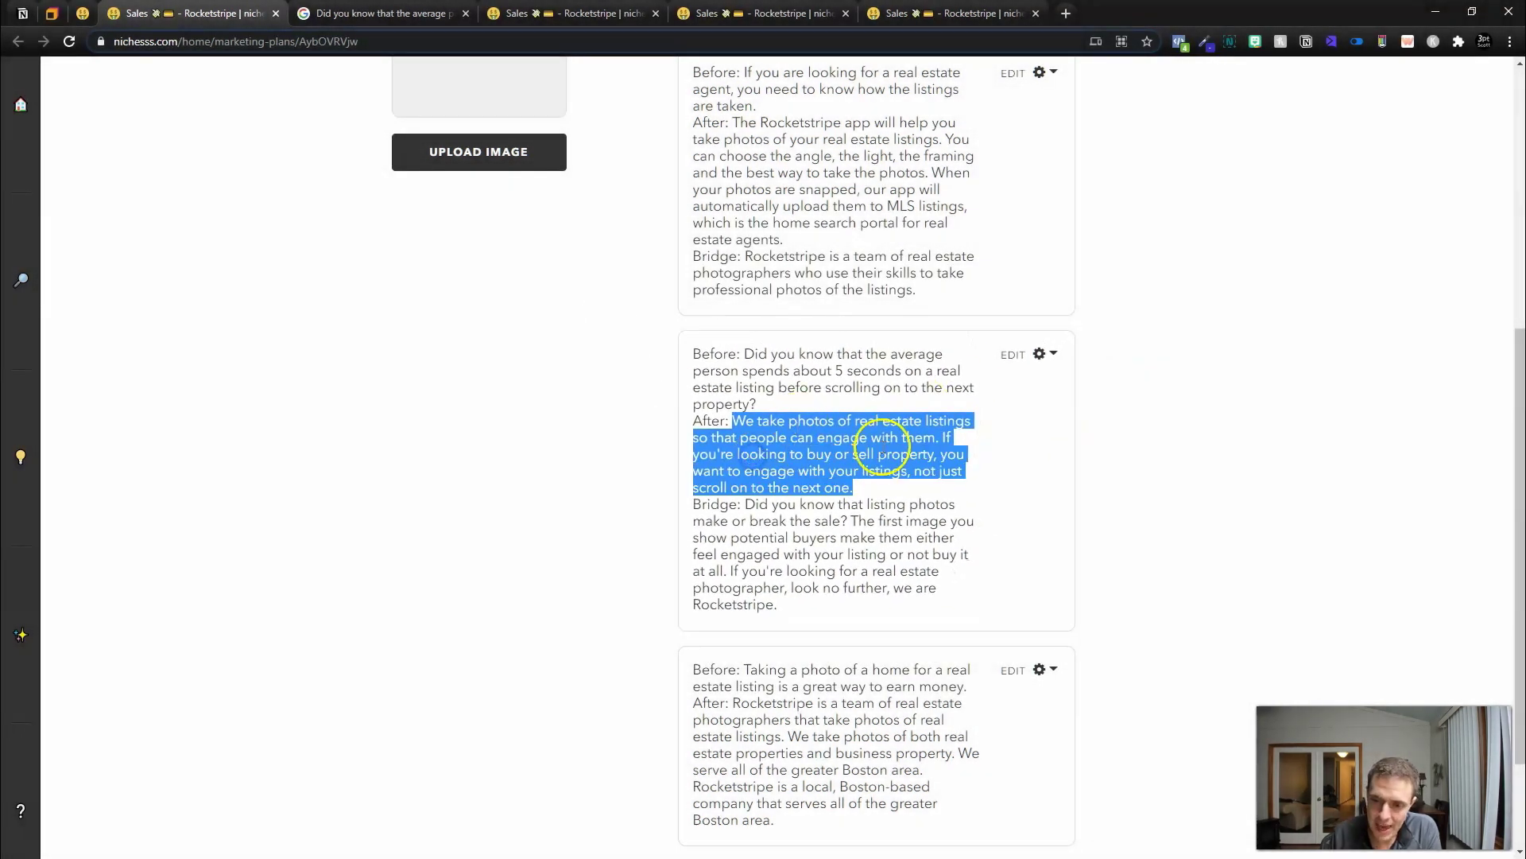
pyautogui.click(819, 433)
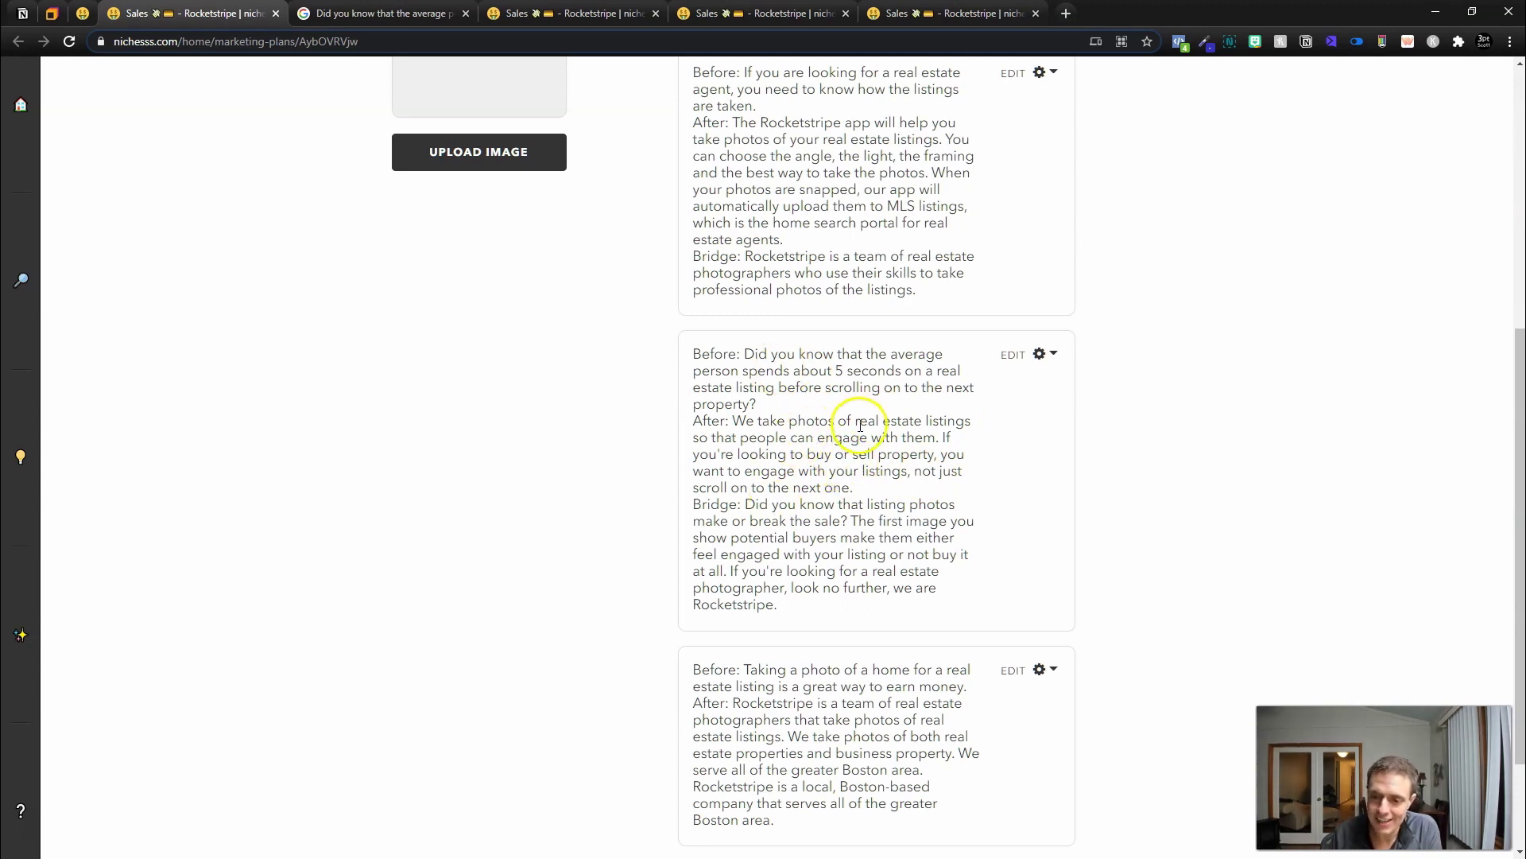
# Select the 'Did you know' Before-After-Bridge variation from its Before question through the Bridge.
pyautogui.scroll(-1, 795, 398)
pyautogui.moveTo(730, 276); pyautogui.dragTo(838, 330)
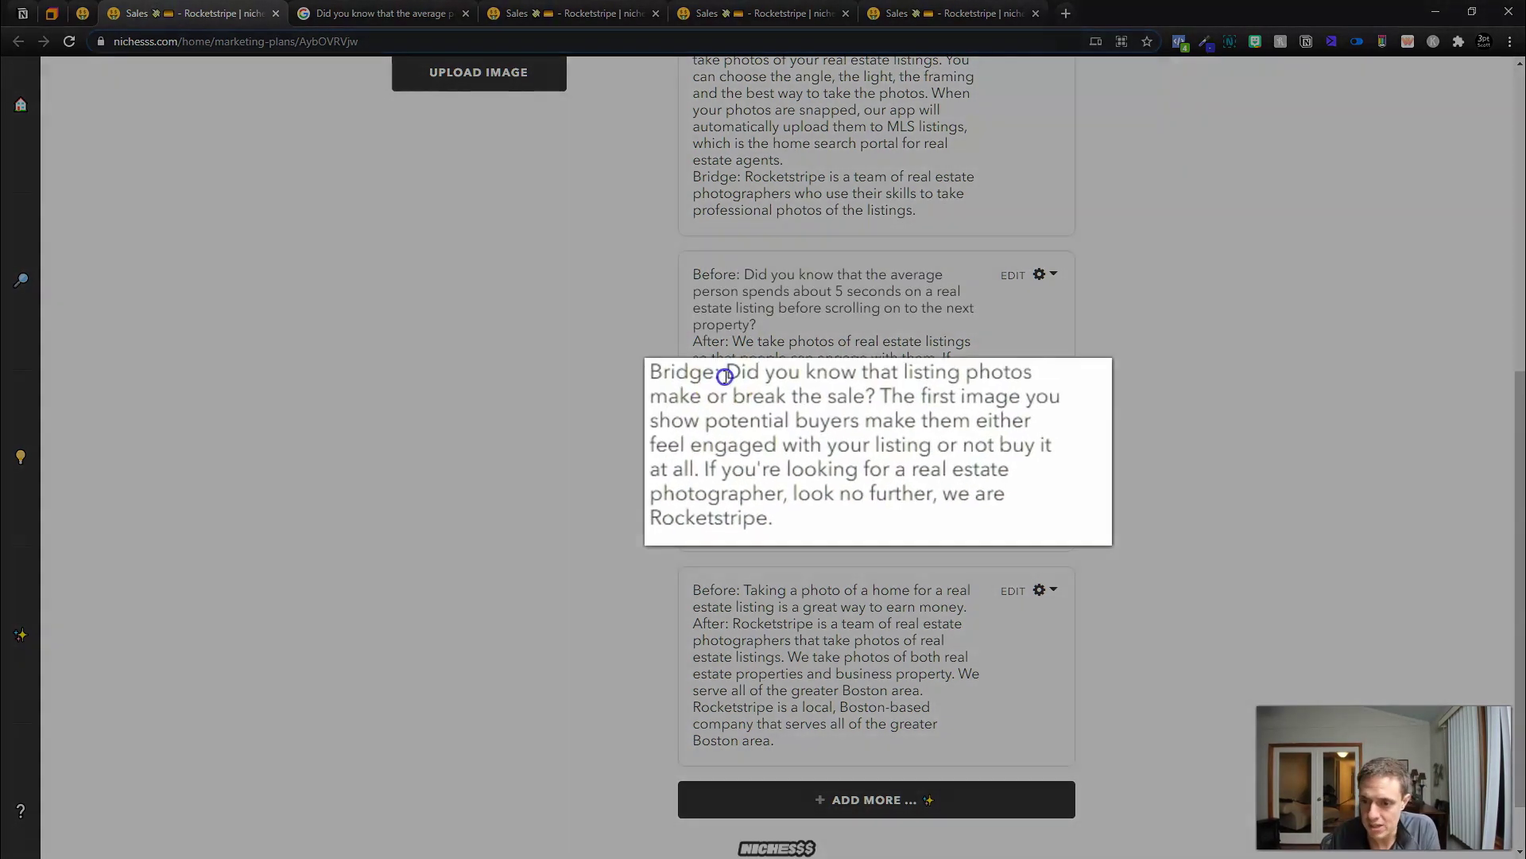
pyautogui.moveTo(746, 425); pyautogui.dragTo(831, 444)
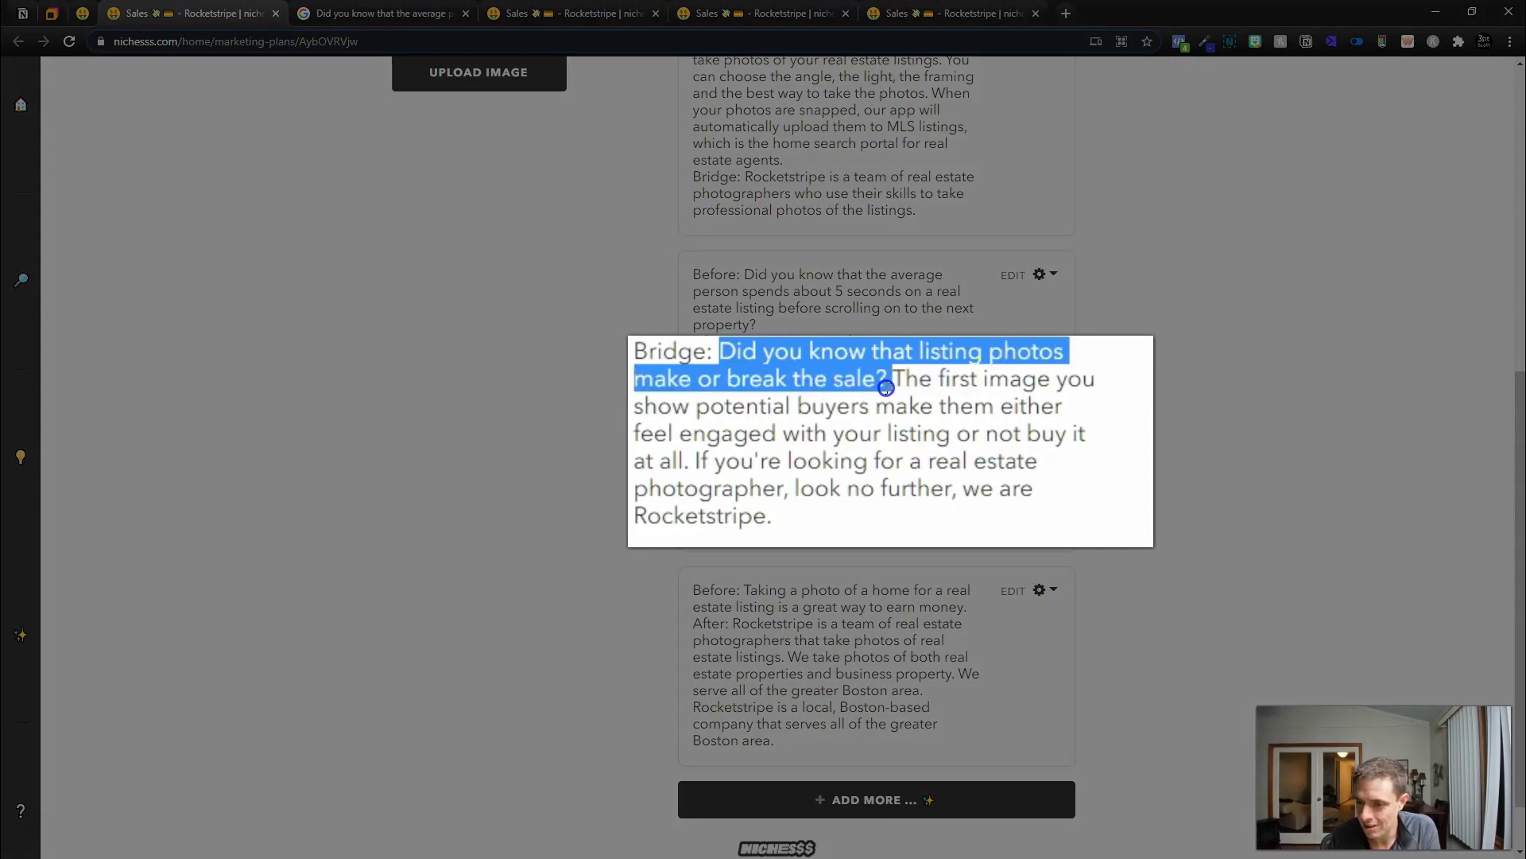
pyautogui.moveTo(898, 387); pyautogui.dragTo(711, 280)
pyautogui.hotkey('ctrl', 'c')
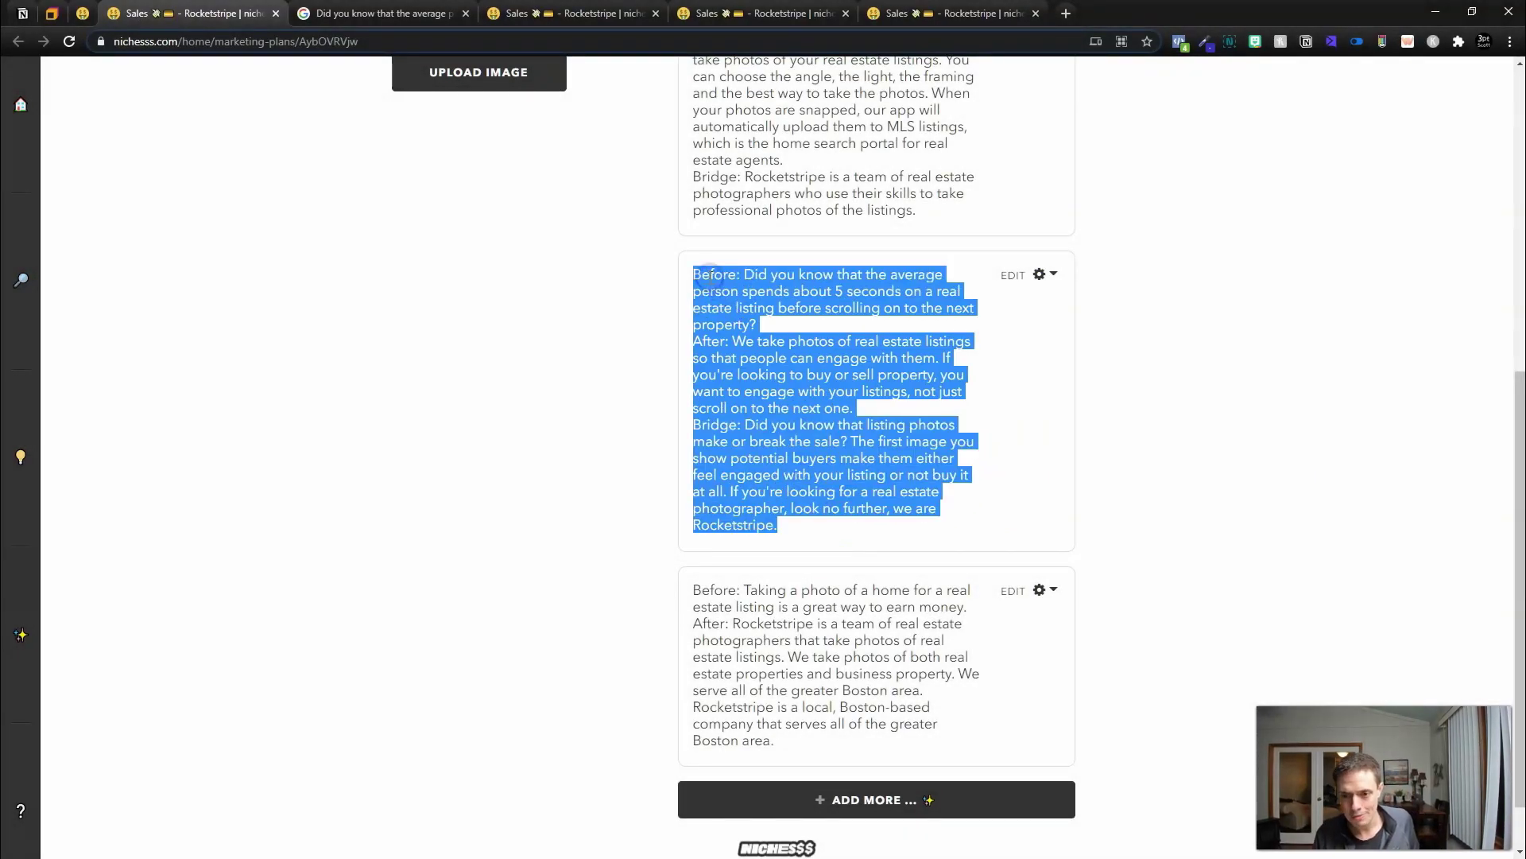
# Paste the Before-After-Bridge copy into the empty Notion Sales Tools Demo page.
pyautogui.click(22, 13)
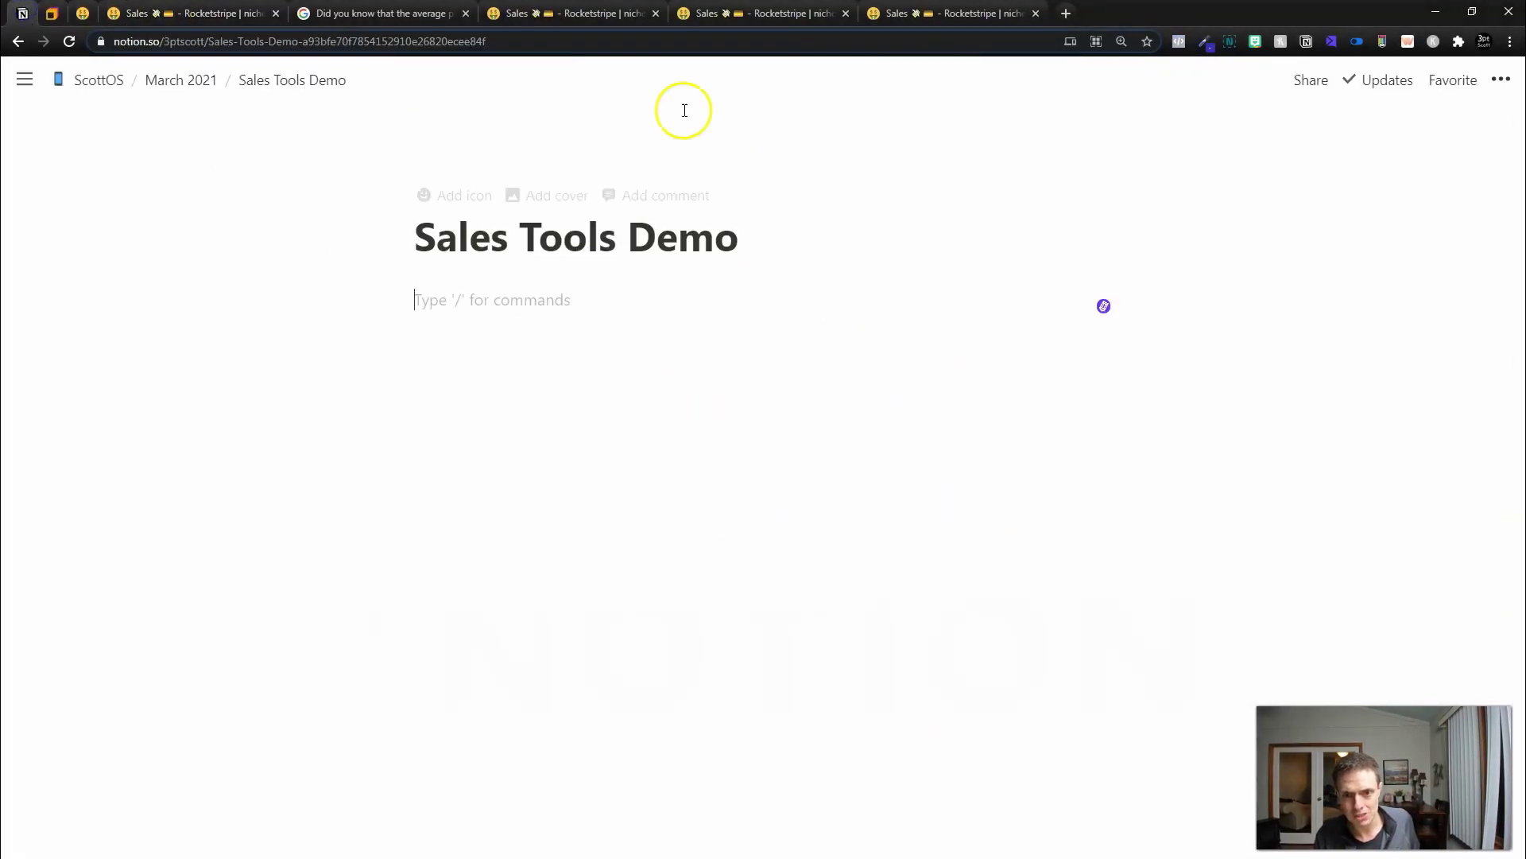
pyautogui.click(528, 300)
pyautogui.hotkey('ctrl', 'v')
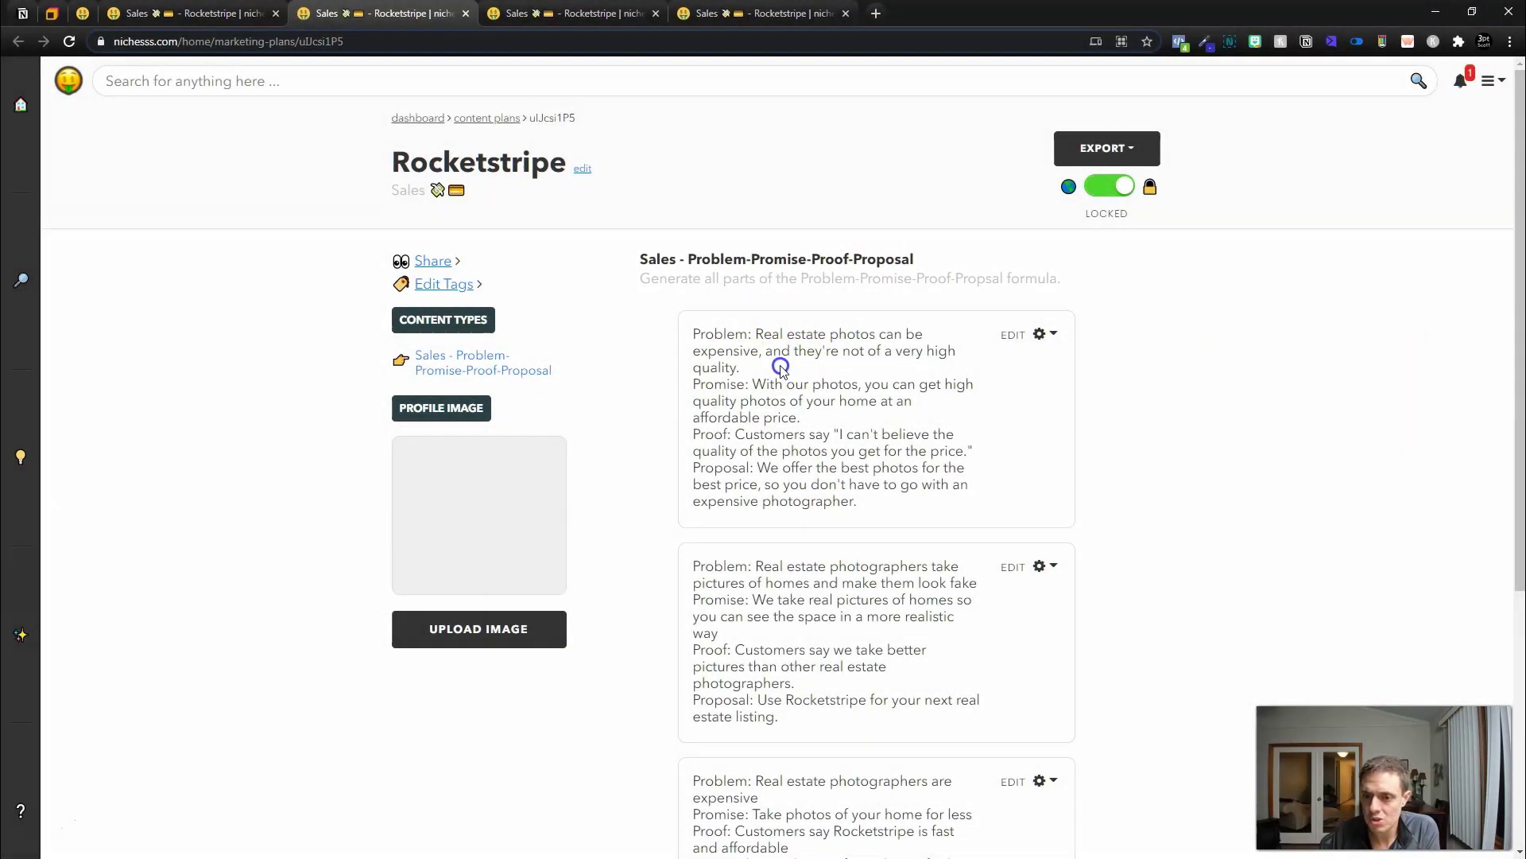
# Read the Problem-Promise-Proof-Proposal cards, highlighting the low photo quality claim and the customer quote.
pyautogui.moveTo(740, 367); pyautogui.dragTo(864, 340)
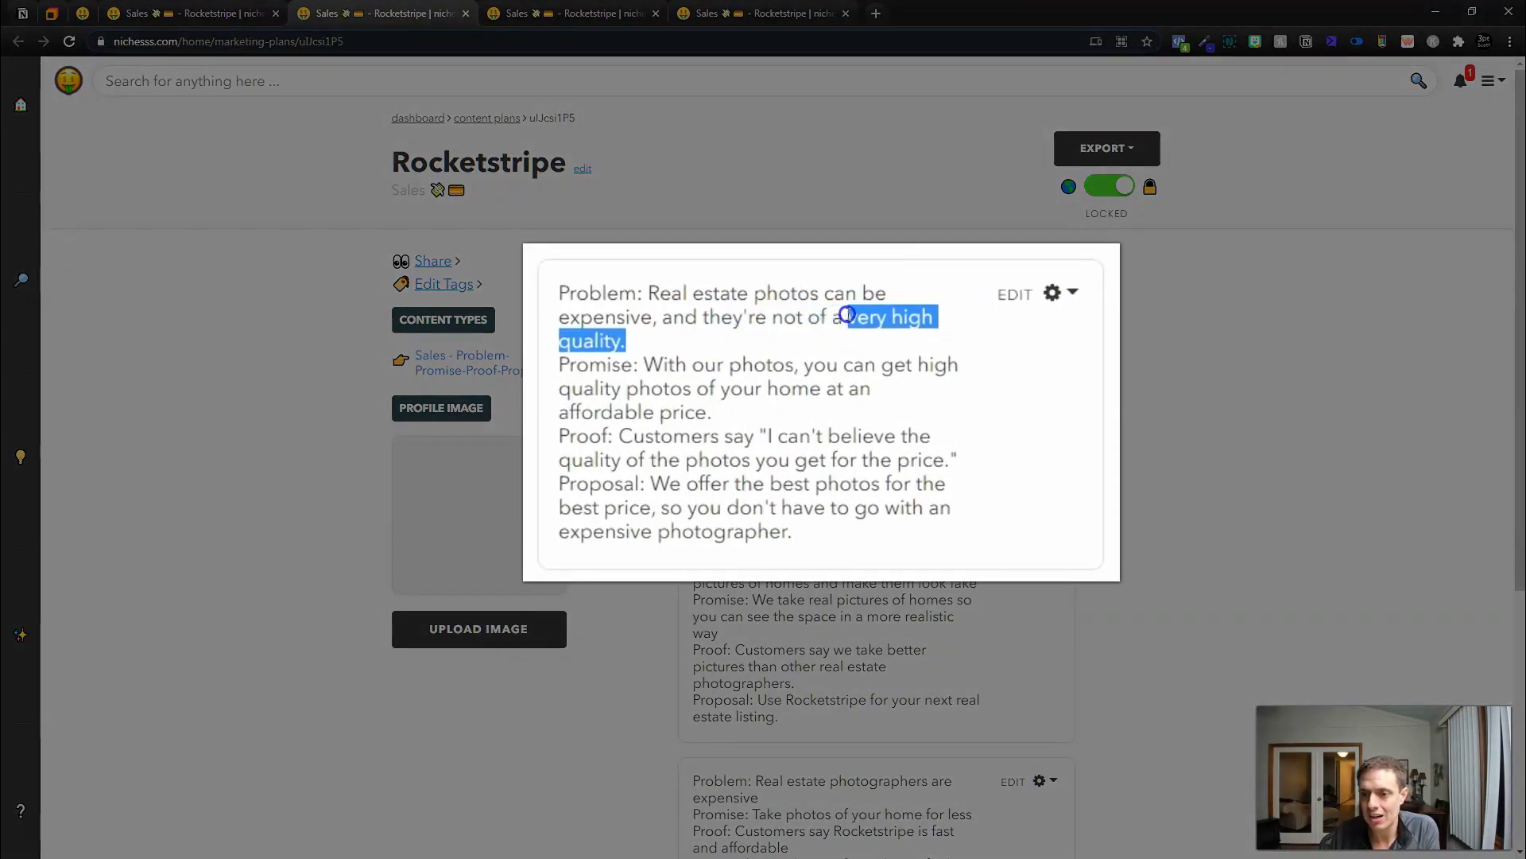
pyautogui.click(858, 315)
pyautogui.scroll(-1, 858, 315)
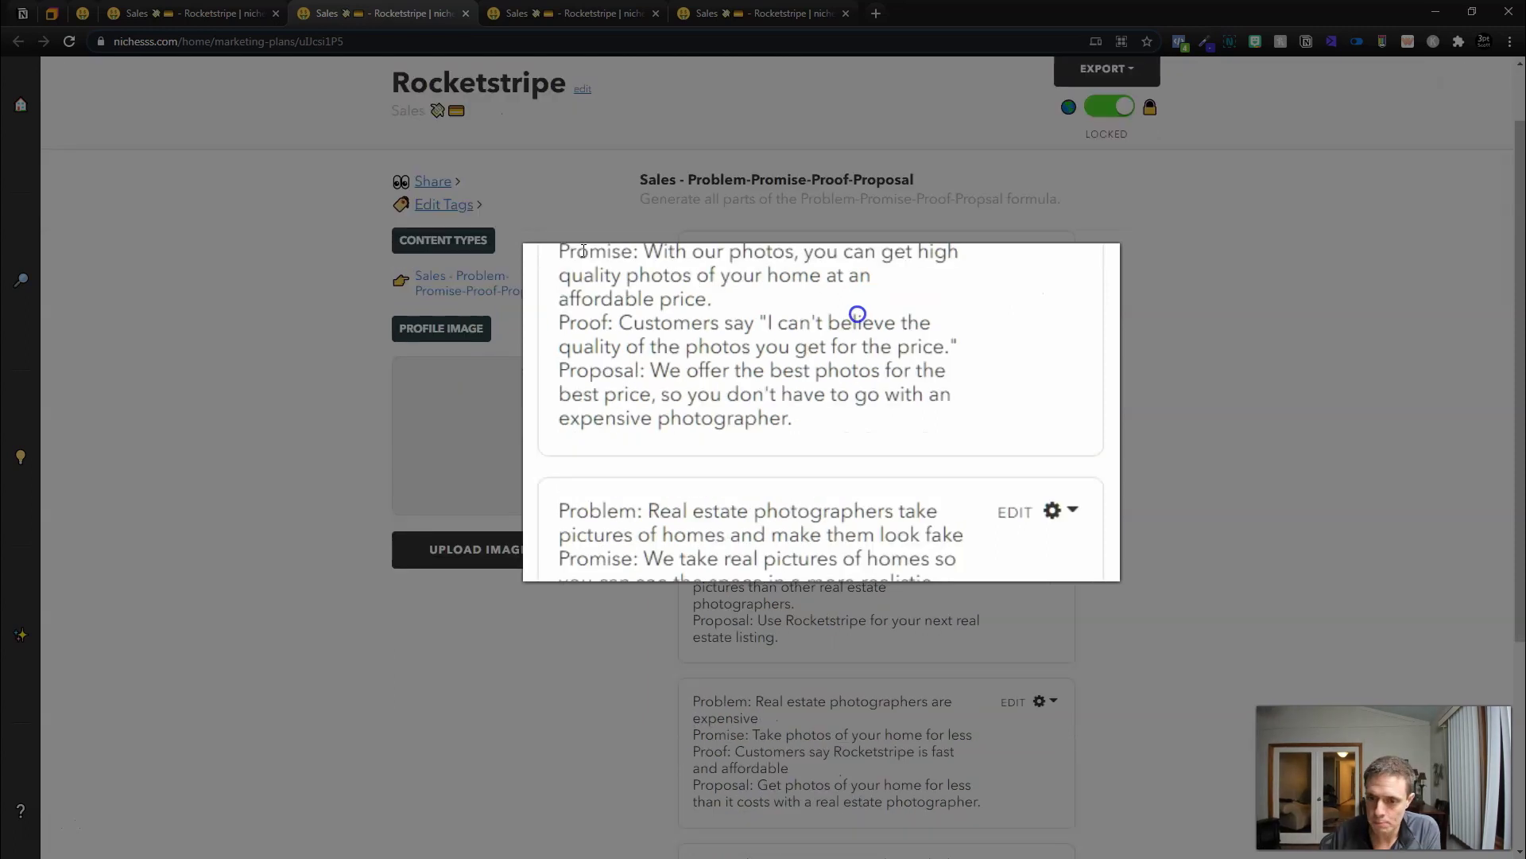
pyautogui.moveTo(645, 252); pyautogui.dragTo(836, 277)
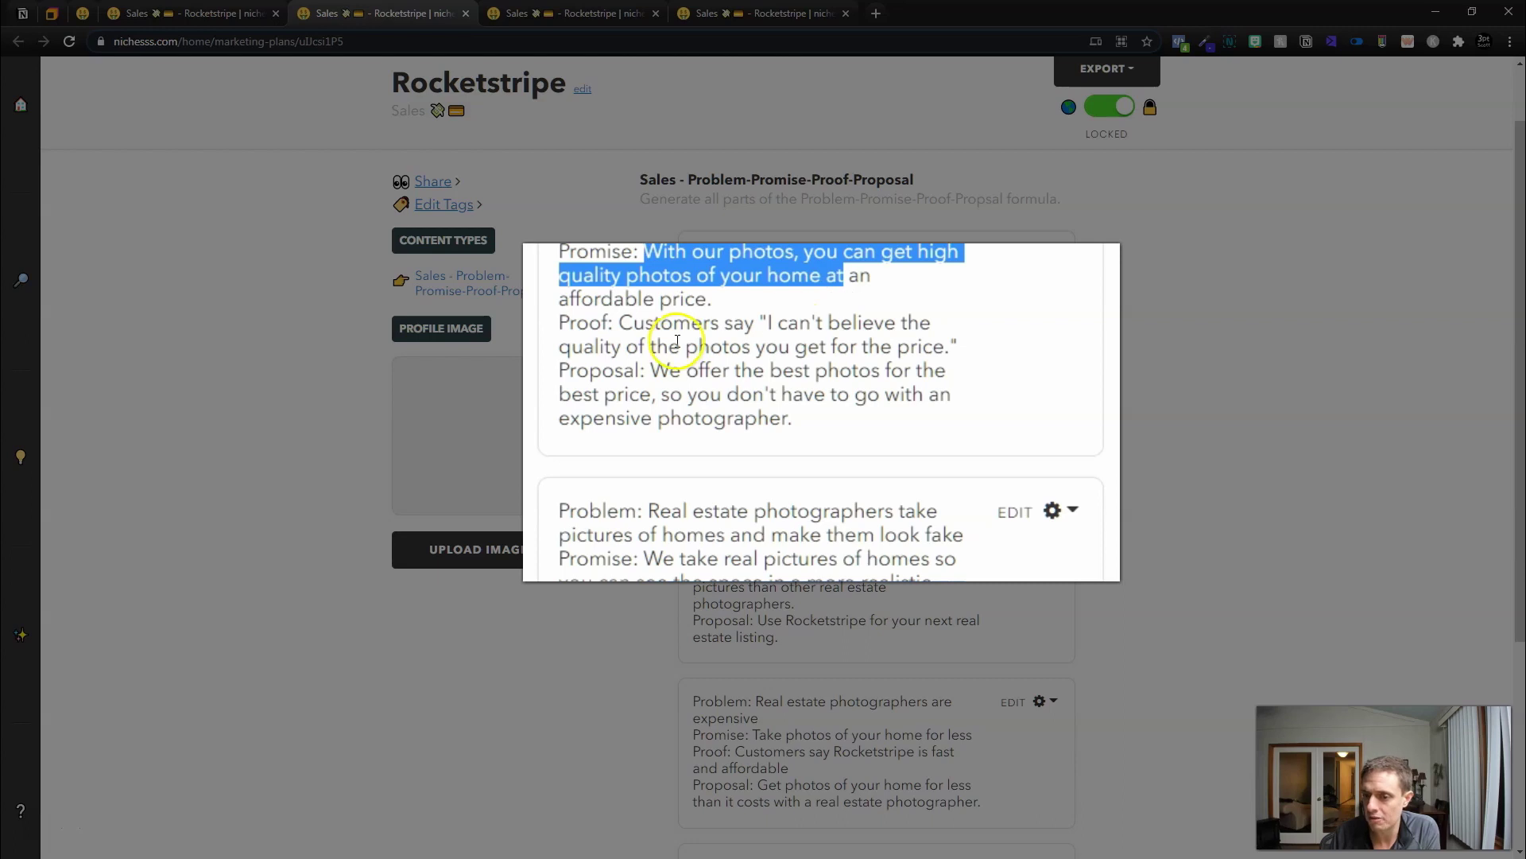
pyautogui.moveTo(620, 323); pyautogui.dragTo(943, 339)
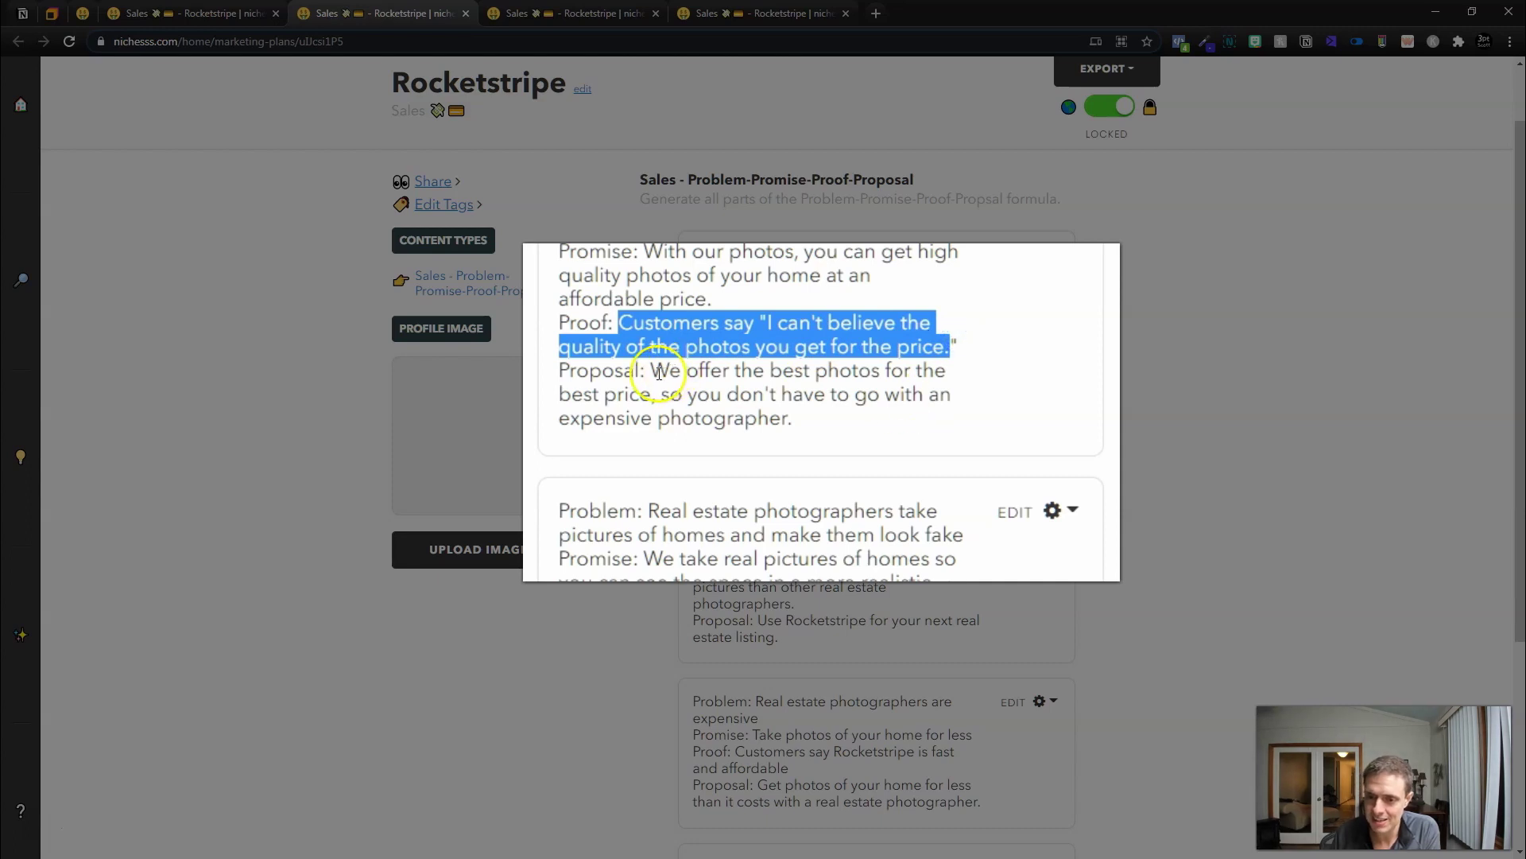
pyautogui.moveTo(645, 370); pyautogui.dragTo(869, 416)
pyautogui.scroll(-2, 897, 432)
pyautogui.scroll(-3, 1036, 267)
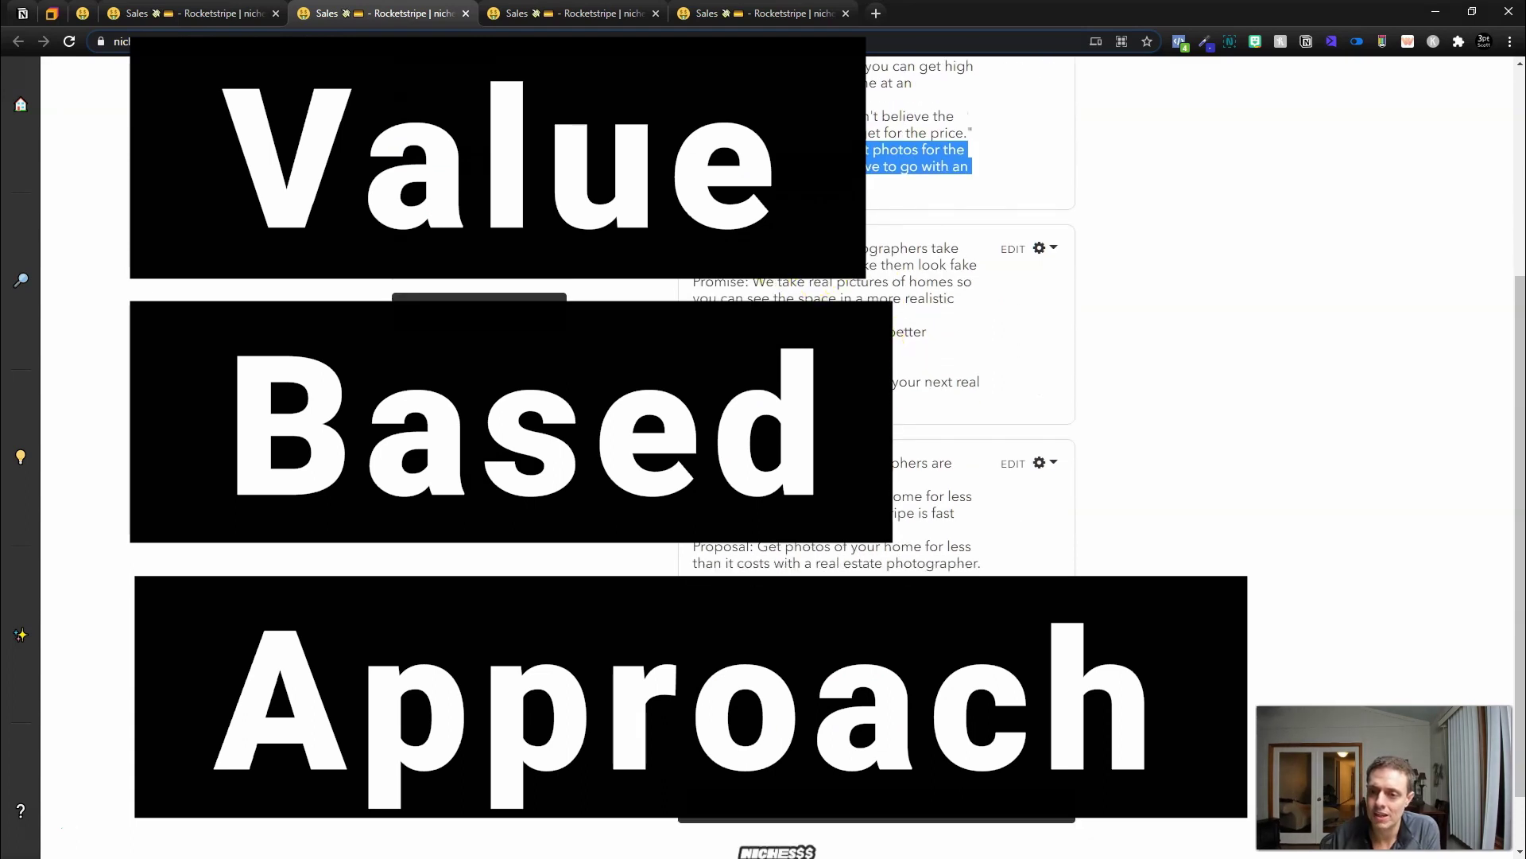
pyautogui.moveTo(755, 248)
pyautogui.mouseDown()
pyautogui.moveTo(954, 266)
pyautogui.moveTo(826, 265)
pyautogui.moveTo(767, 283)
pyautogui.moveTo(773, 265)
pyautogui.mouseUp()
pyautogui.click(779, 298)
# Open Add More with its copy type list, then bring up the Pain-Agitate-Solve results.
pyautogui.scroll(-1, 805, 313)
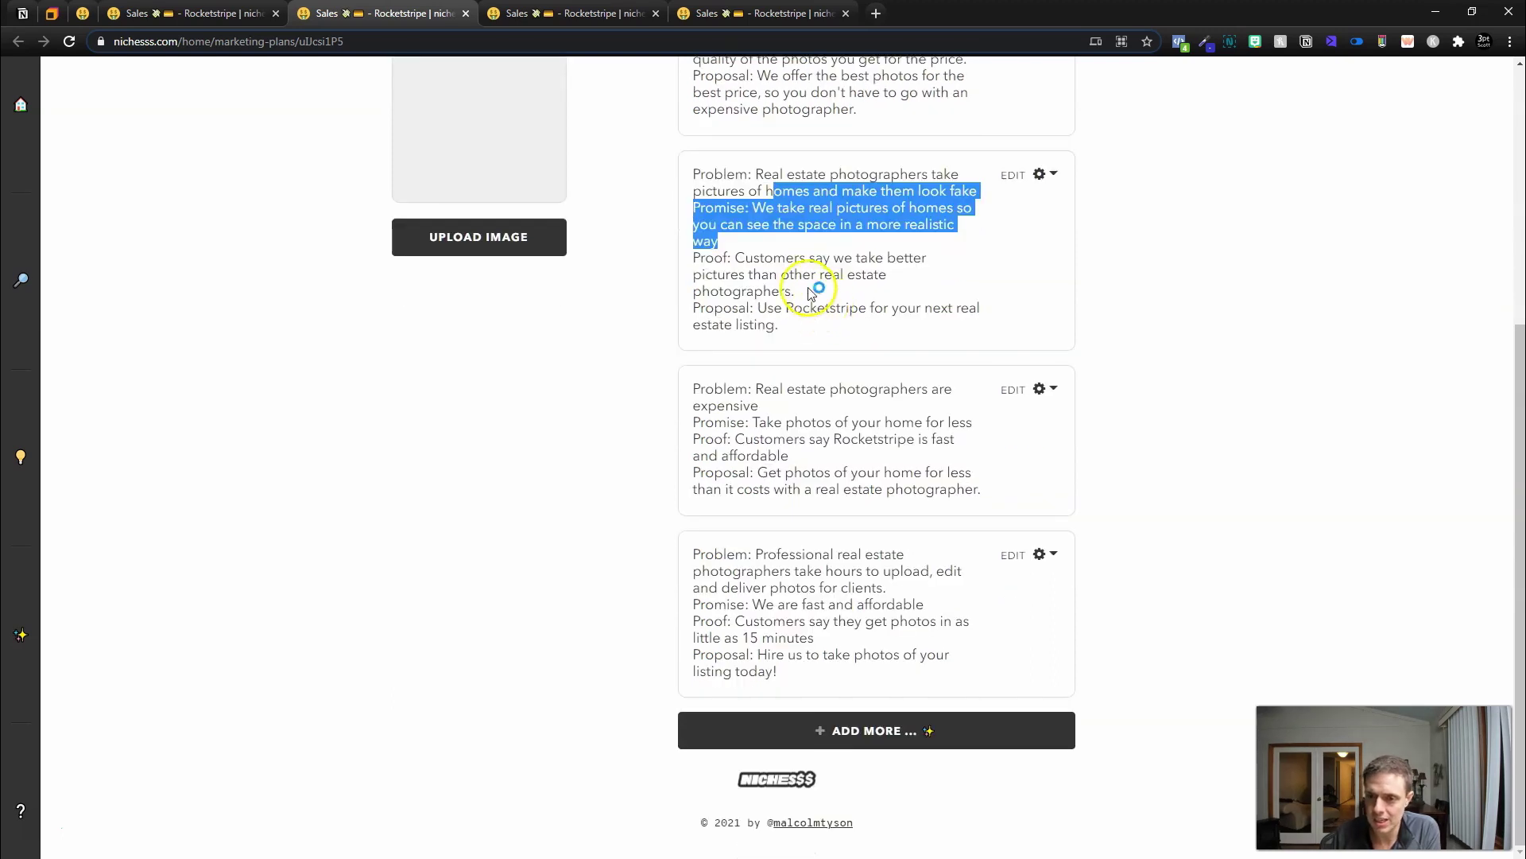
pyautogui.scroll(5, 875, 358)
pyautogui.scroll(-5, 859, 556)
pyautogui.click(878, 731)
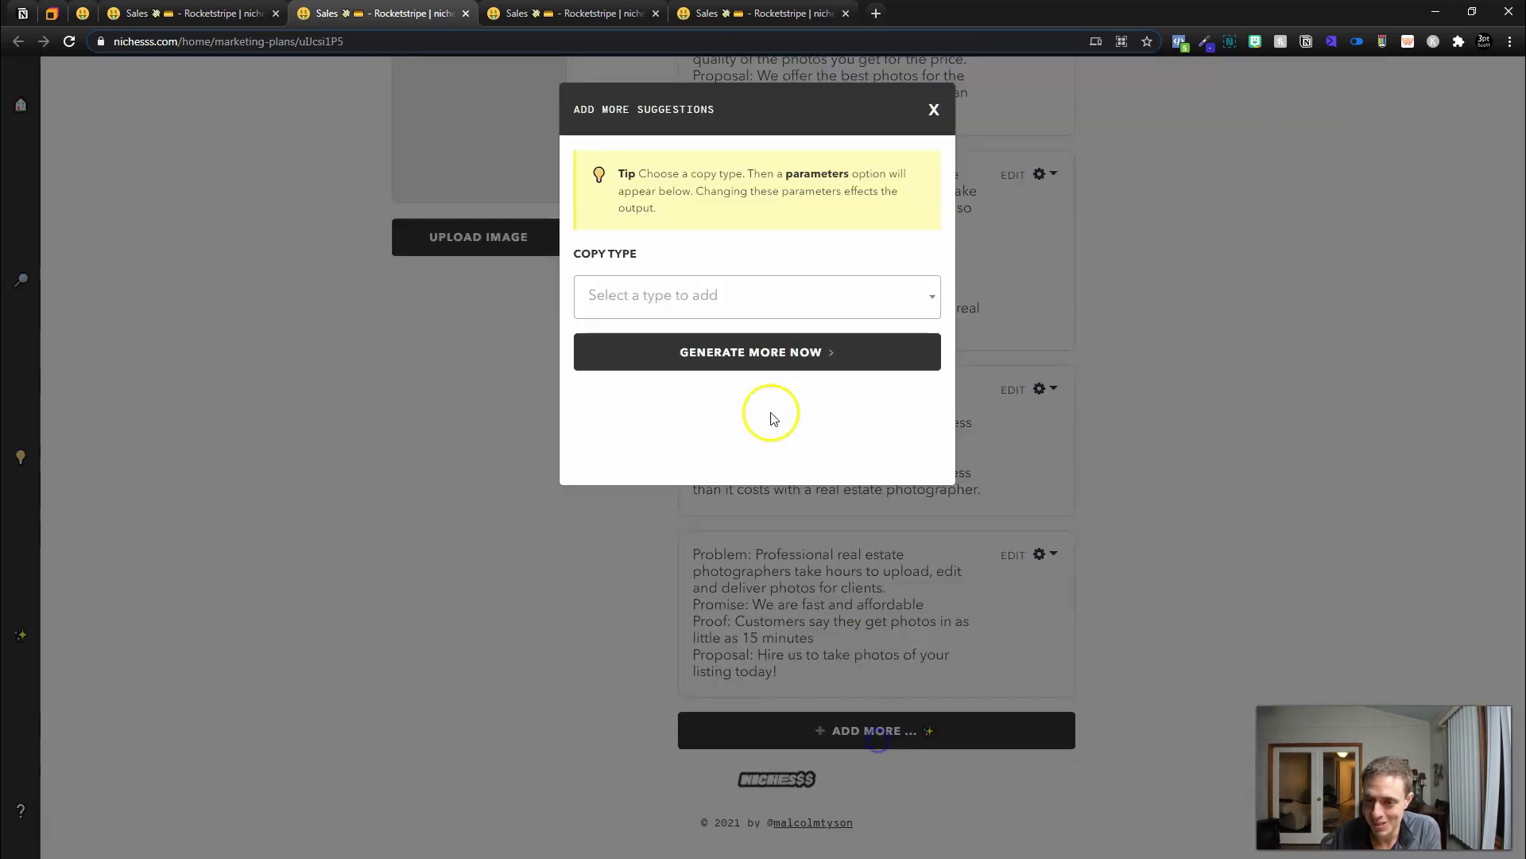
pyautogui.click(742, 296)
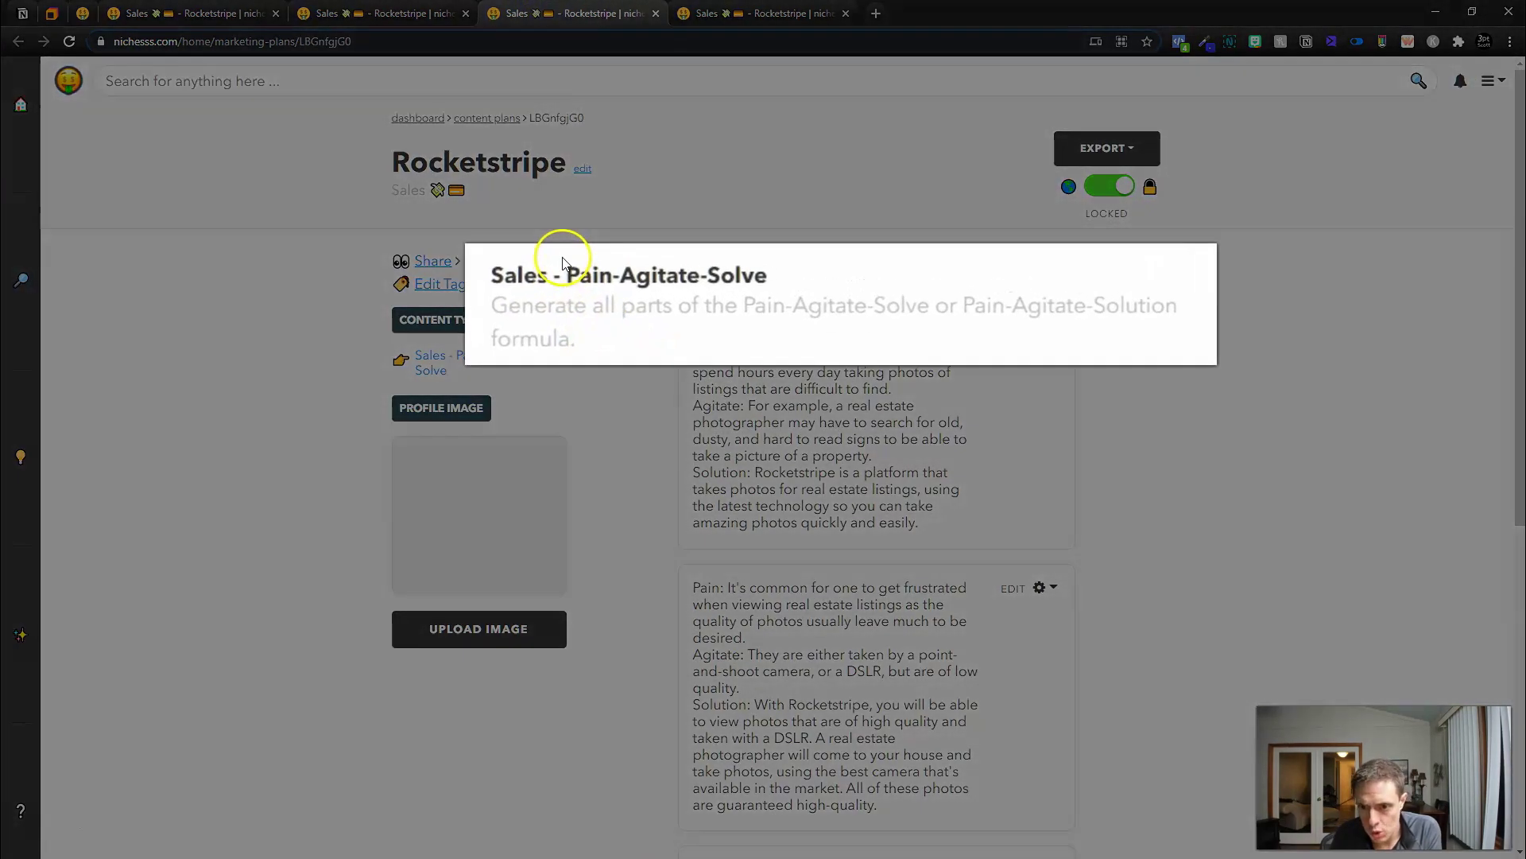
pyautogui.moveTo(562, 269); pyautogui.dragTo(682, 273)
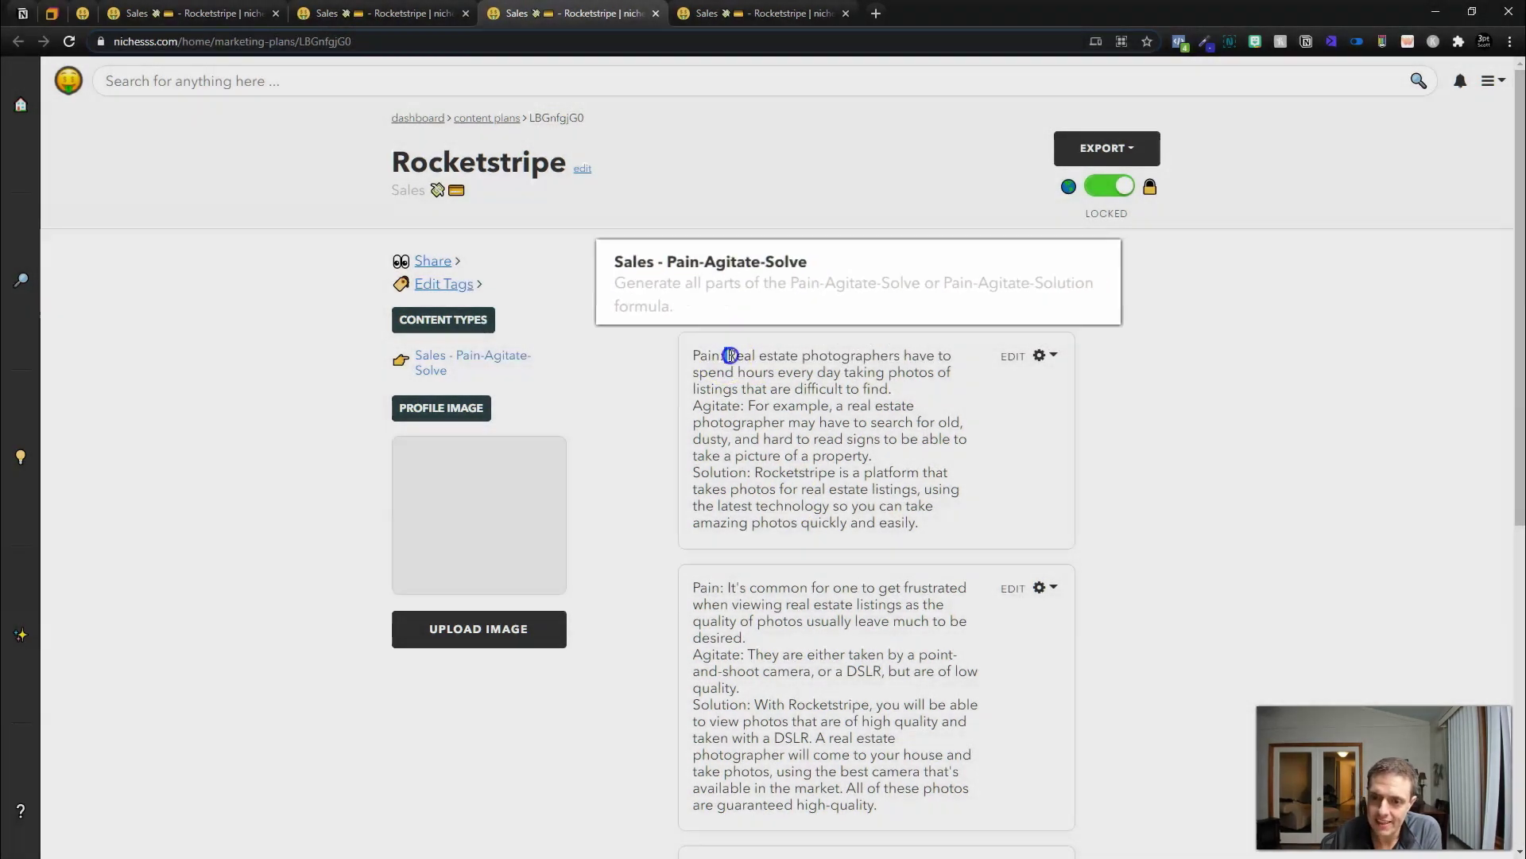
# Look through the Pain-Agitate-Solve variations, reading the first cards' Pain and Agitate sentences.
pyautogui.moveTo(727, 355); pyautogui.dragTo(927, 357)
pyautogui.moveTo(1051, 372); pyautogui.dragTo(1032, 430)
pyautogui.moveTo(749, 407); pyautogui.dragTo(910, 442)
pyautogui.scroll(-2, 891, 481)
pyautogui.scroll(-1, 887, 489)
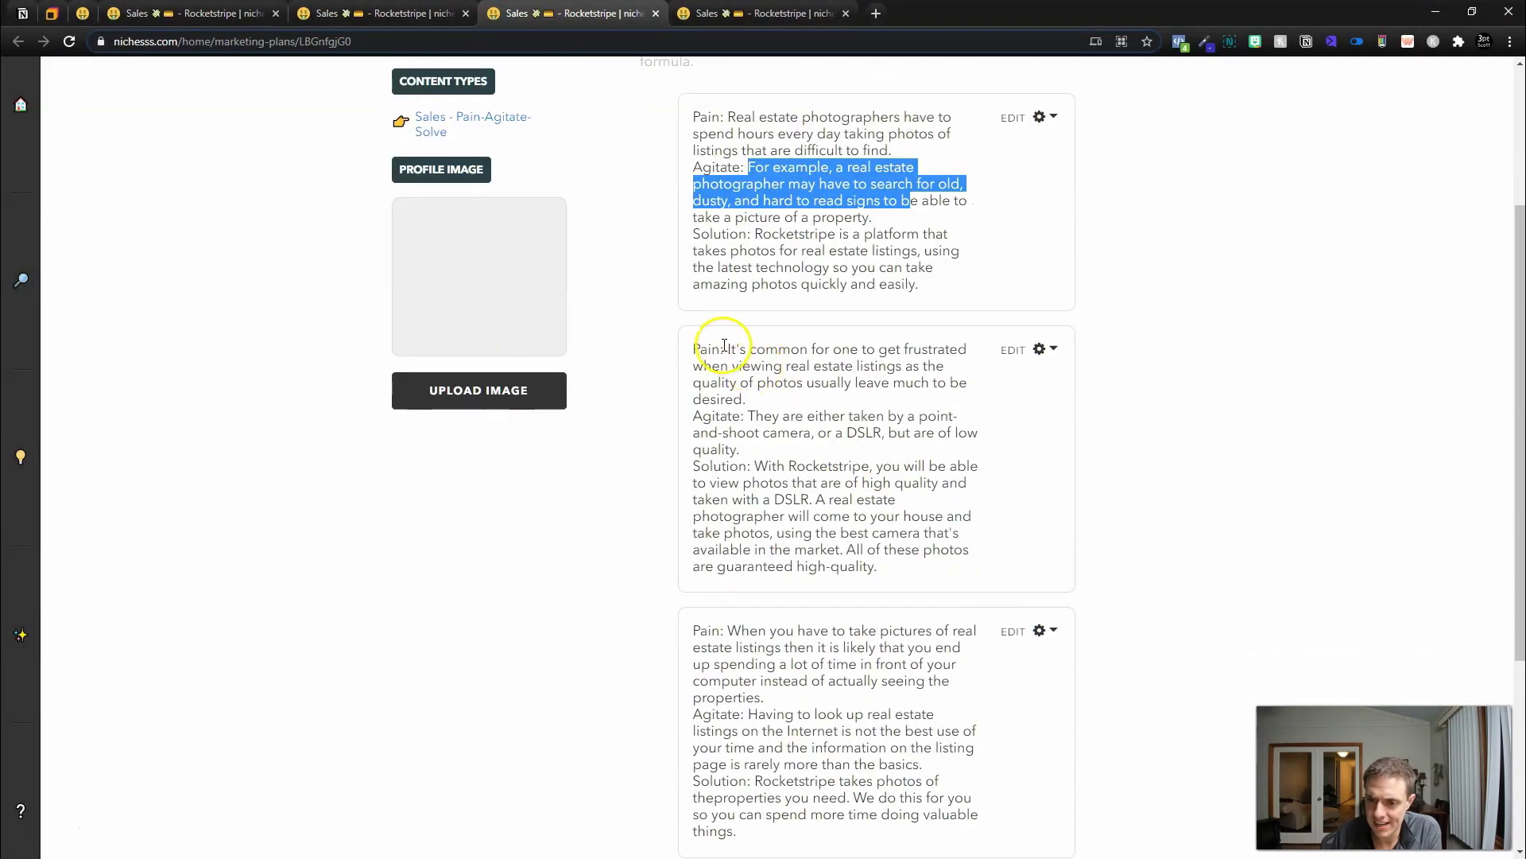
pyautogui.scroll(-2, 724, 358)
pyautogui.moveTo(857, 375); pyautogui.dragTo(851, 249)
pyautogui.scroll(-2, 818, 392)
pyautogui.scroll(2, 818, 392)
pyautogui.scroll(-1, 787, 334)
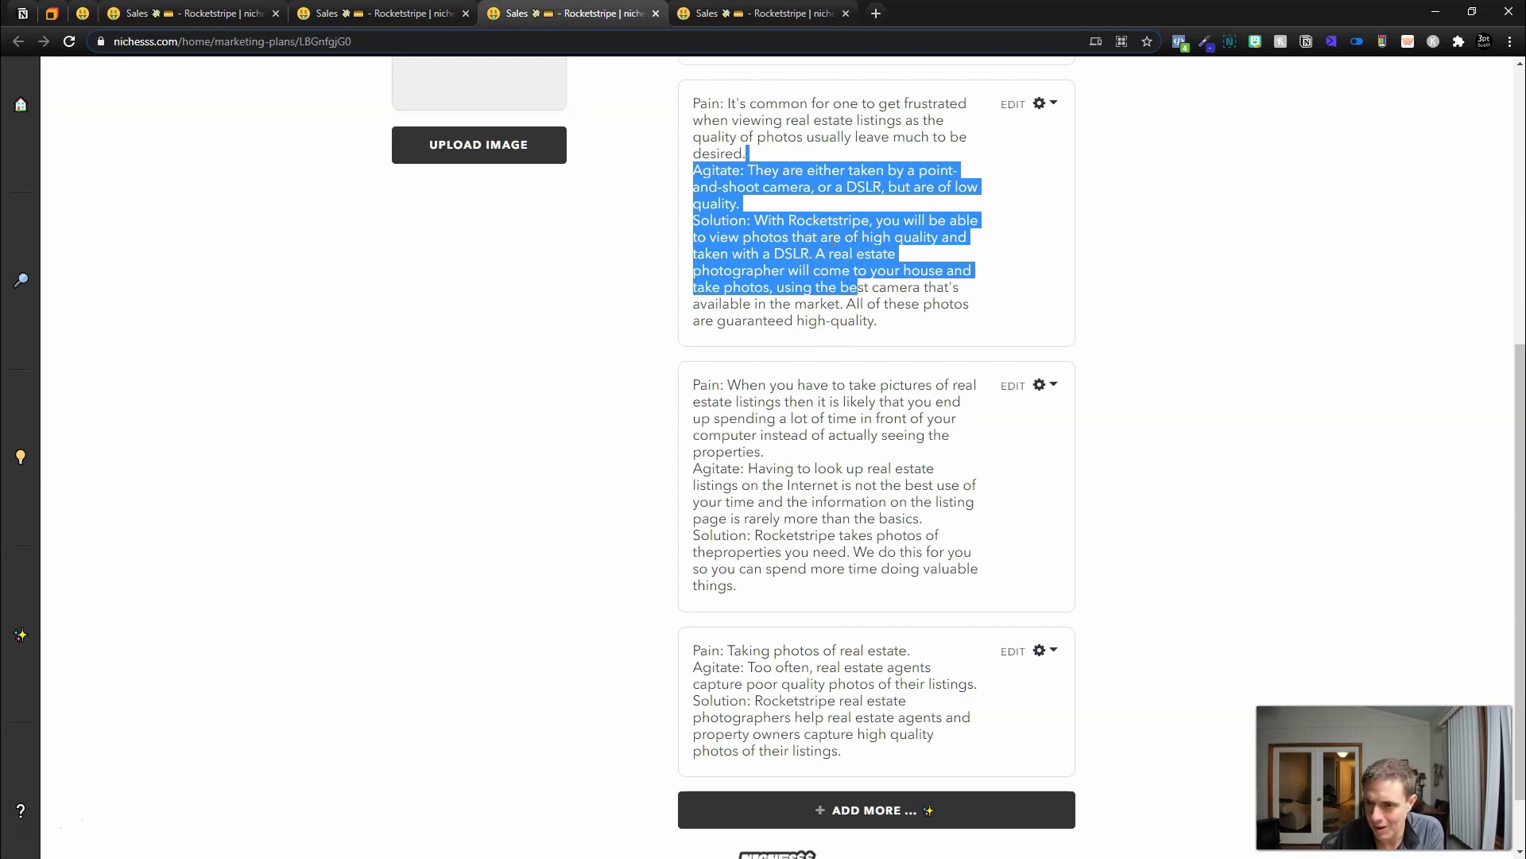
pyautogui.scroll(-1, 804, 314)
# Select the last 'Taking photos of real estate' Pain/Agitate/Solution card for copying.
pyautogui.moveTo(728, 307); pyautogui.dragTo(927, 427)
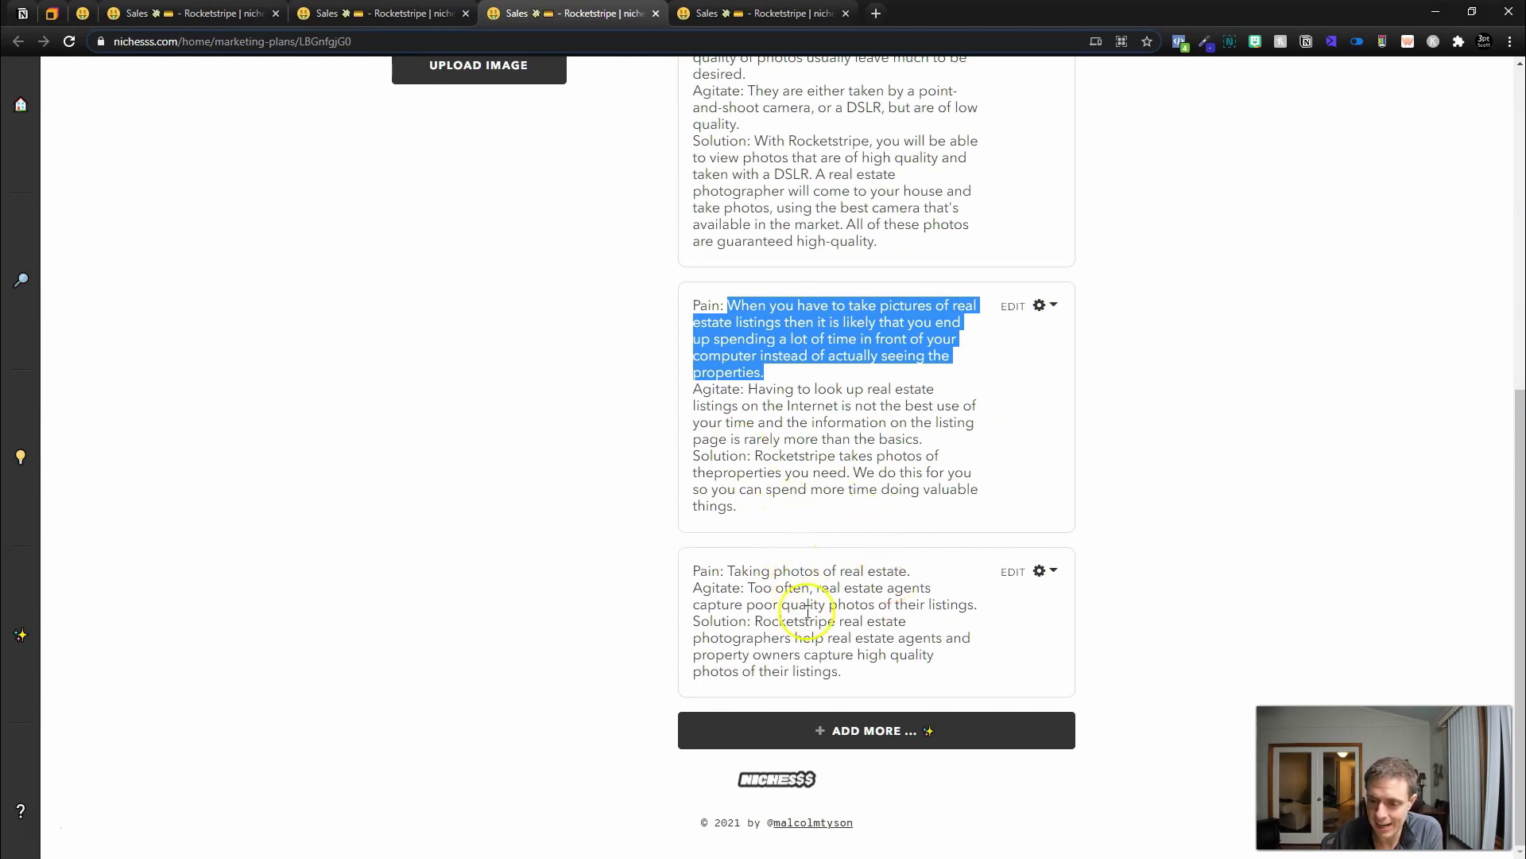
pyautogui.moveTo(728, 568); pyautogui.dragTo(906, 571)
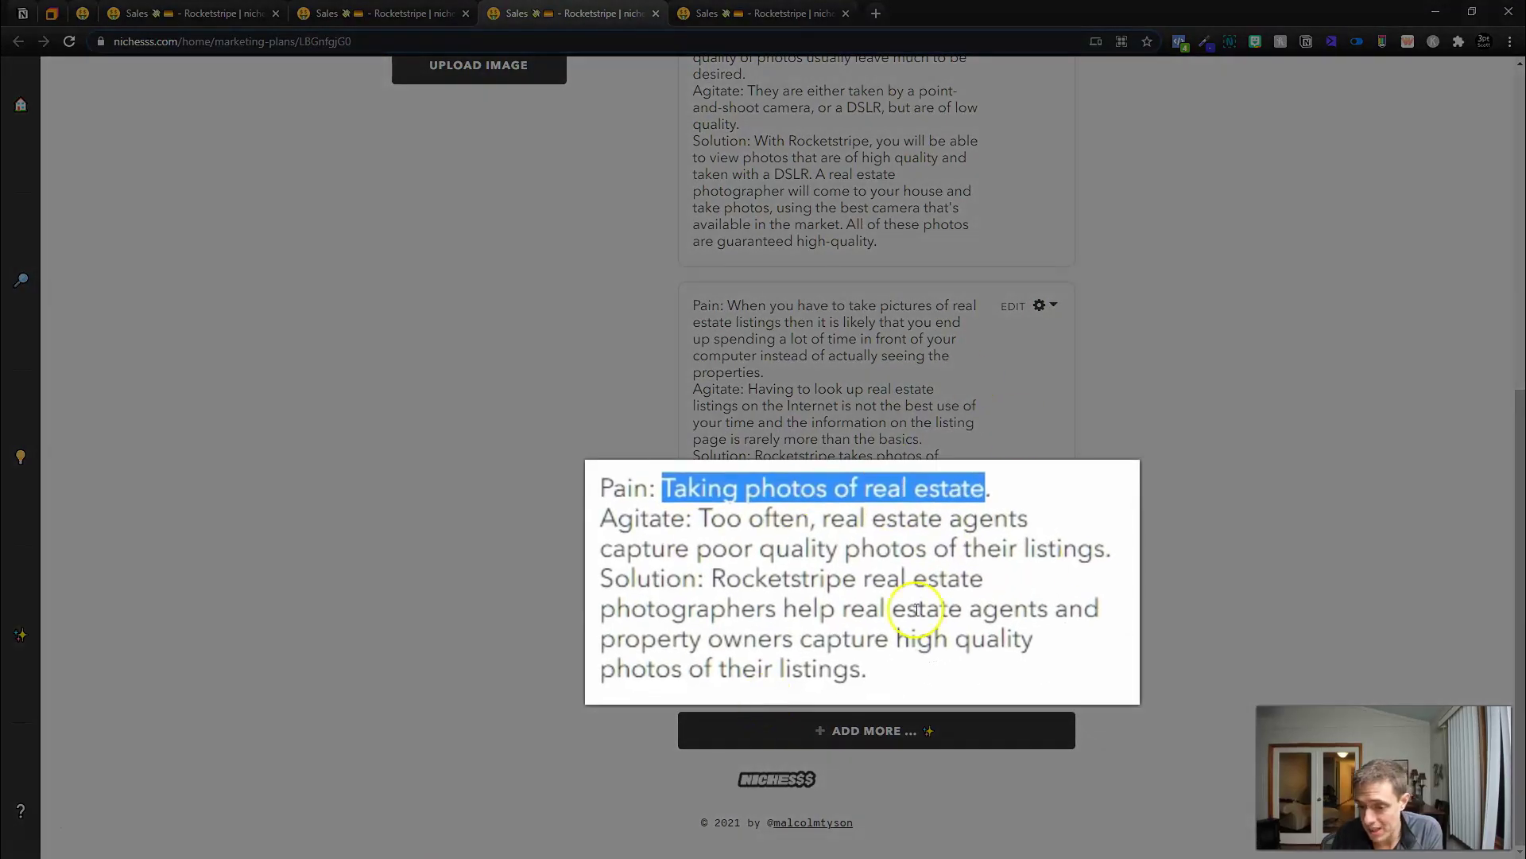
pyautogui.moveTo(913, 666); pyautogui.dragTo(1057, 483)
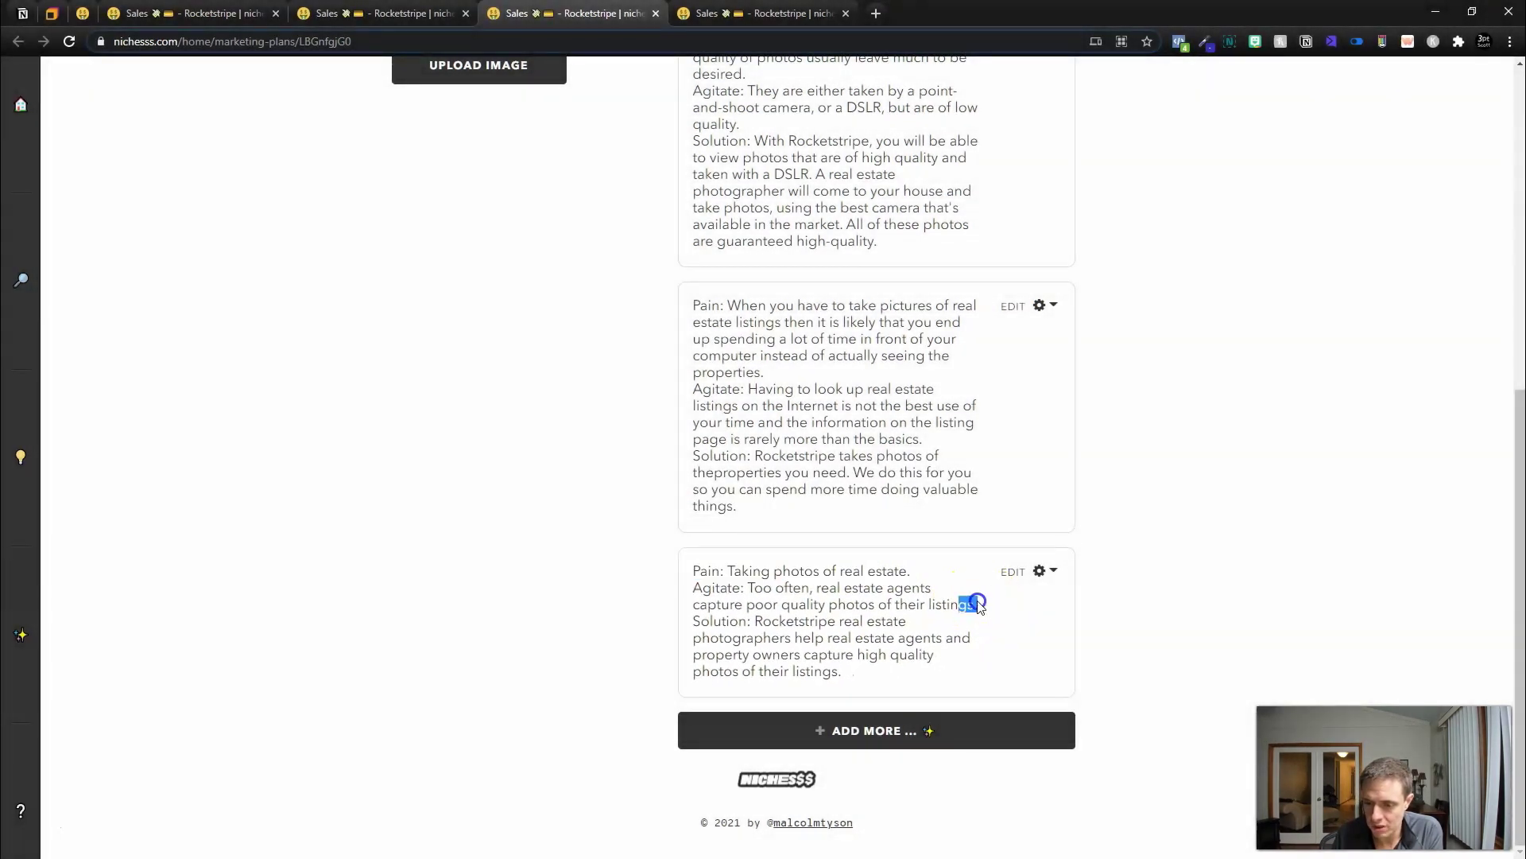
pyautogui.moveTo(974, 605); pyautogui.dragTo(757, 590)
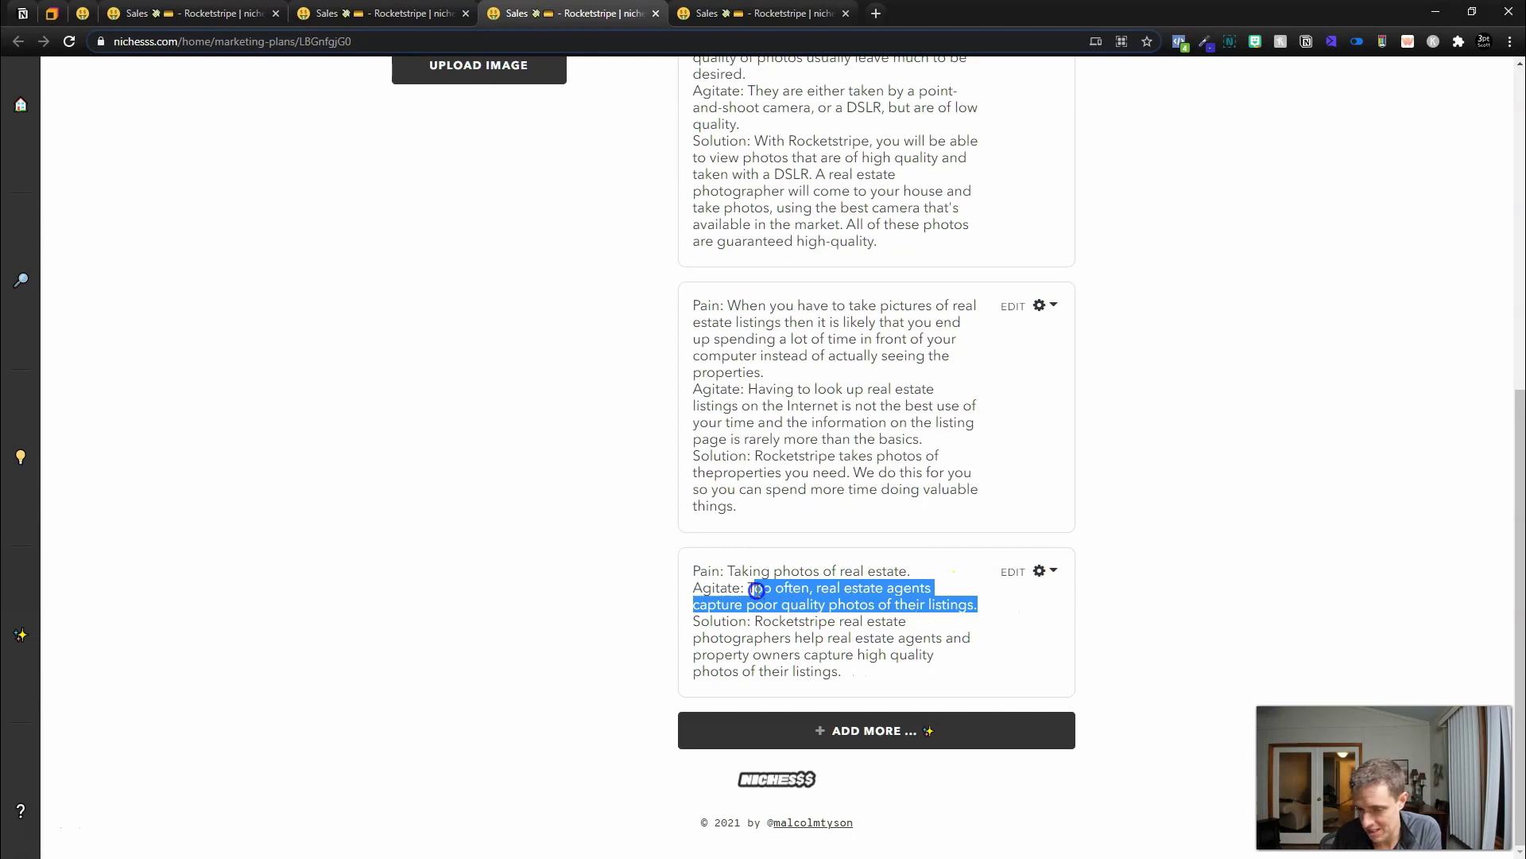
pyautogui.moveTo(754, 621); pyautogui.dragTo(681, 579)
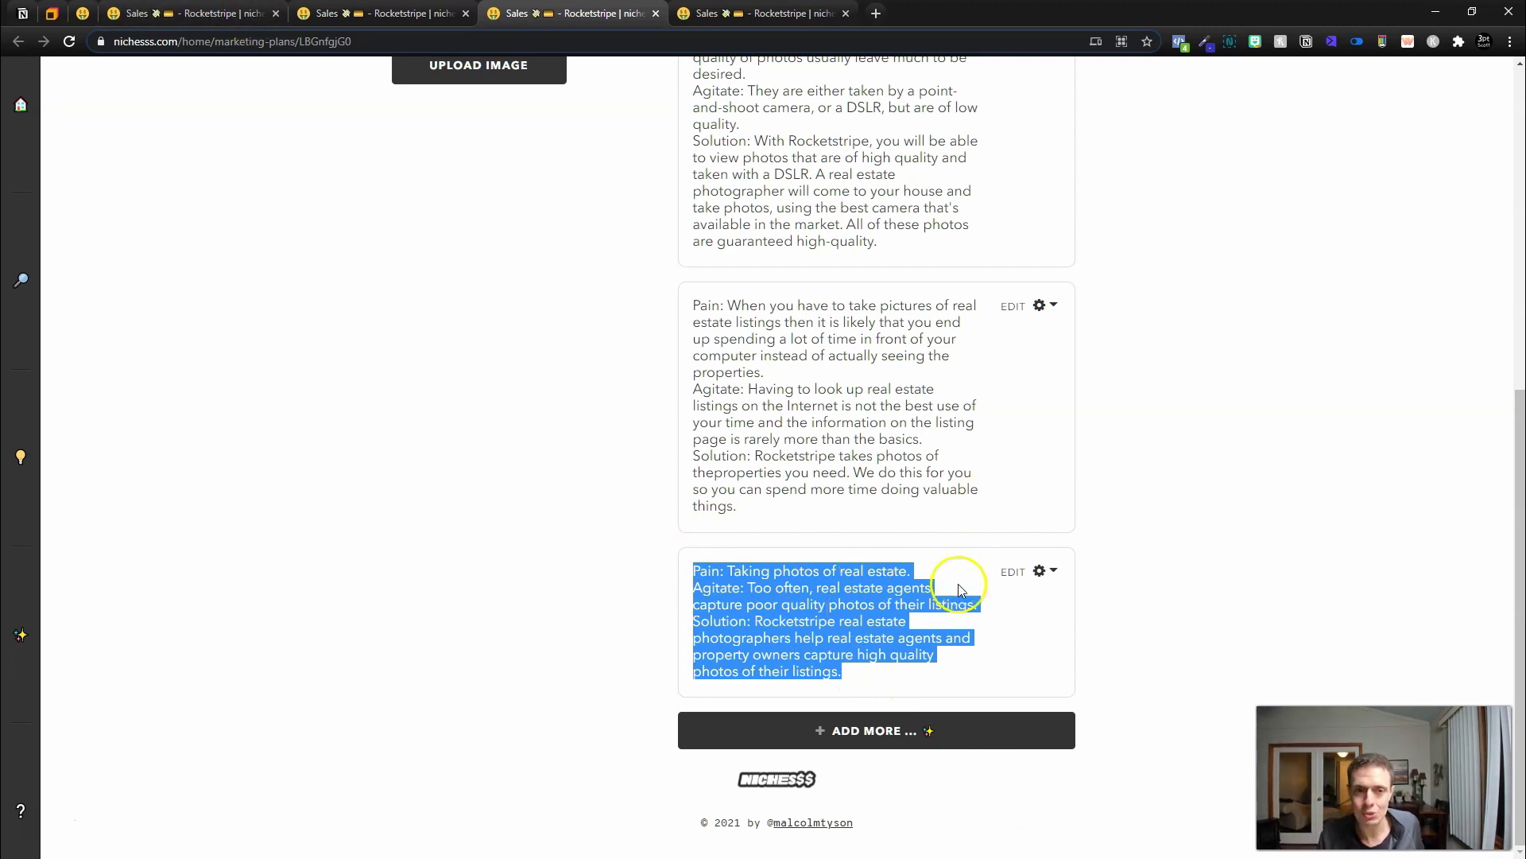
# Paste the Pain-Agitate-Solve copy below the Bridge paragraph in Notion, then view the Feature-Advantage-Benefit results.
pyautogui.click(22, 13)
pyautogui.click(777, 580)
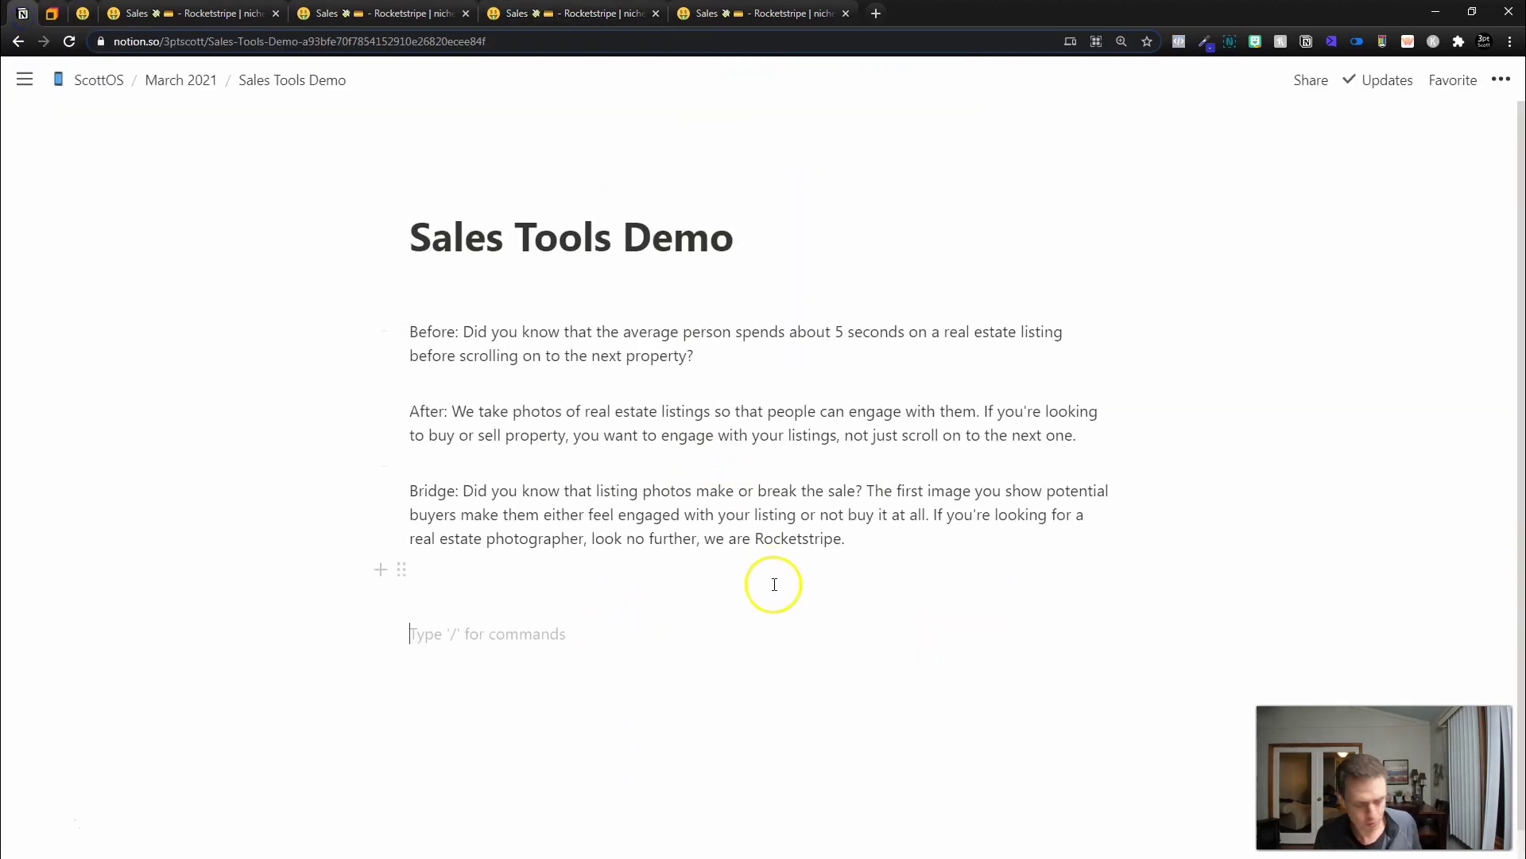
pyautogui.moveTo(774, 585); pyautogui.dragTo(437, 640)
pyautogui.scroll(-1, 528, 630)
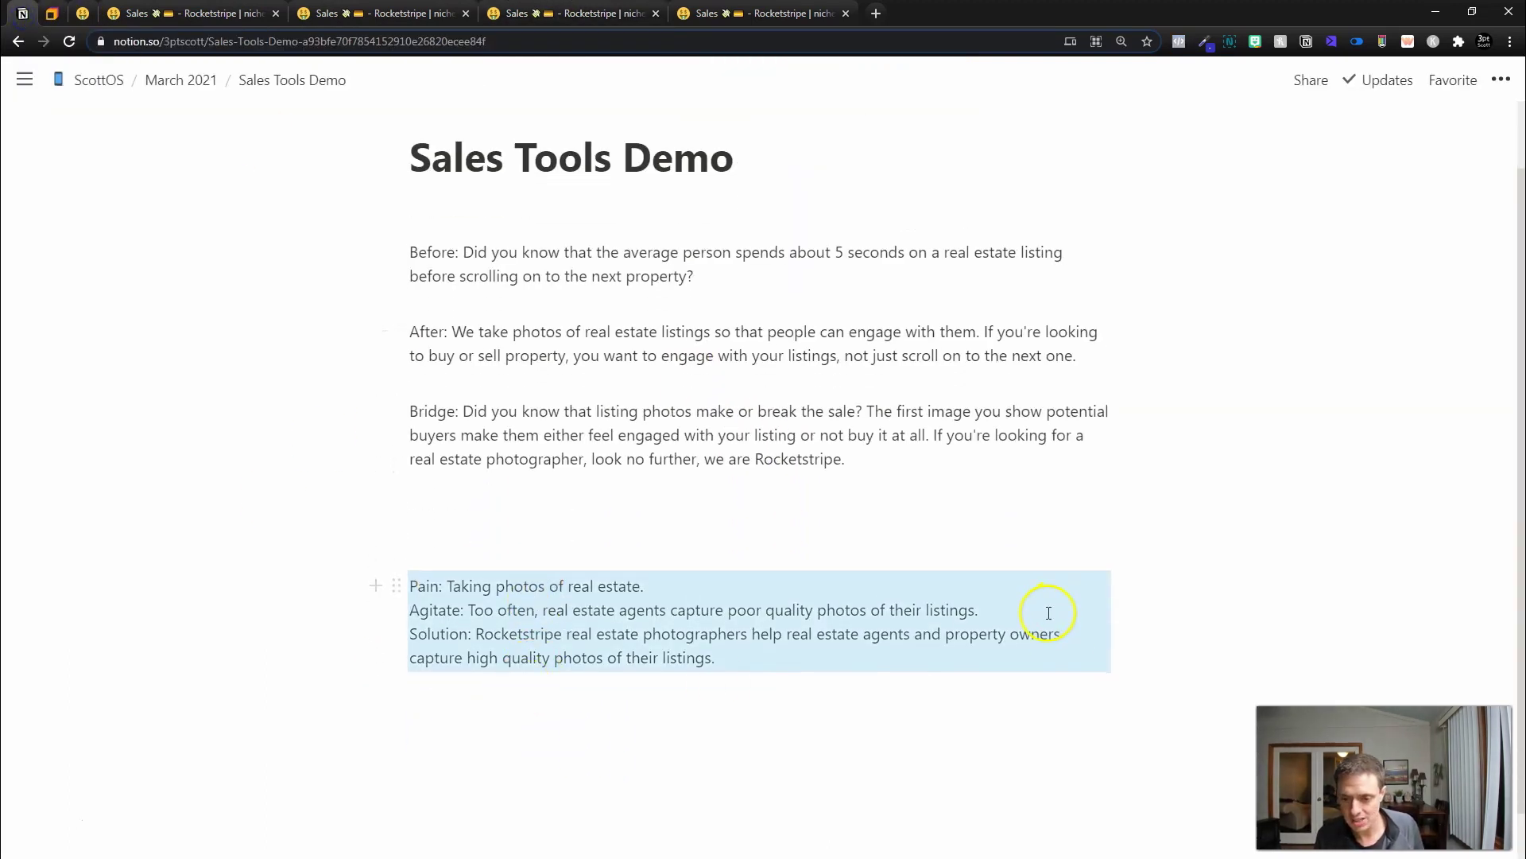
pyautogui.click(760, 14)
pyautogui.moveTo(655, 253); pyautogui.dragTo(914, 265)
# Review the Features lines across the Feature-Advantage-Benefit cards.
pyautogui.scroll(-1, 882, 275)
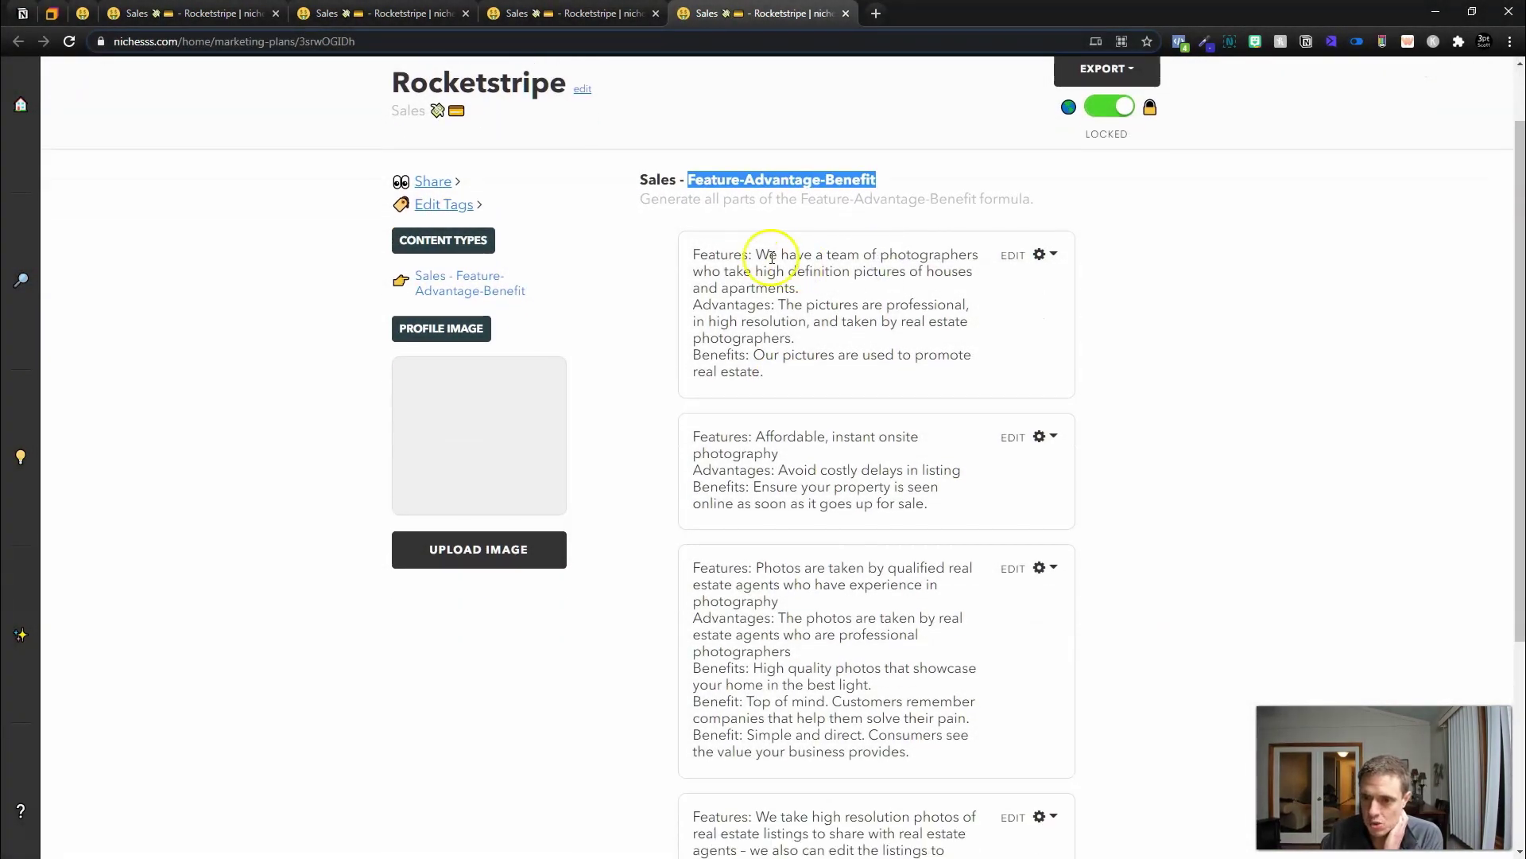
pyautogui.moveTo(765, 256); pyautogui.dragTo(803, 290)
pyautogui.scroll(-4, 850, 283)
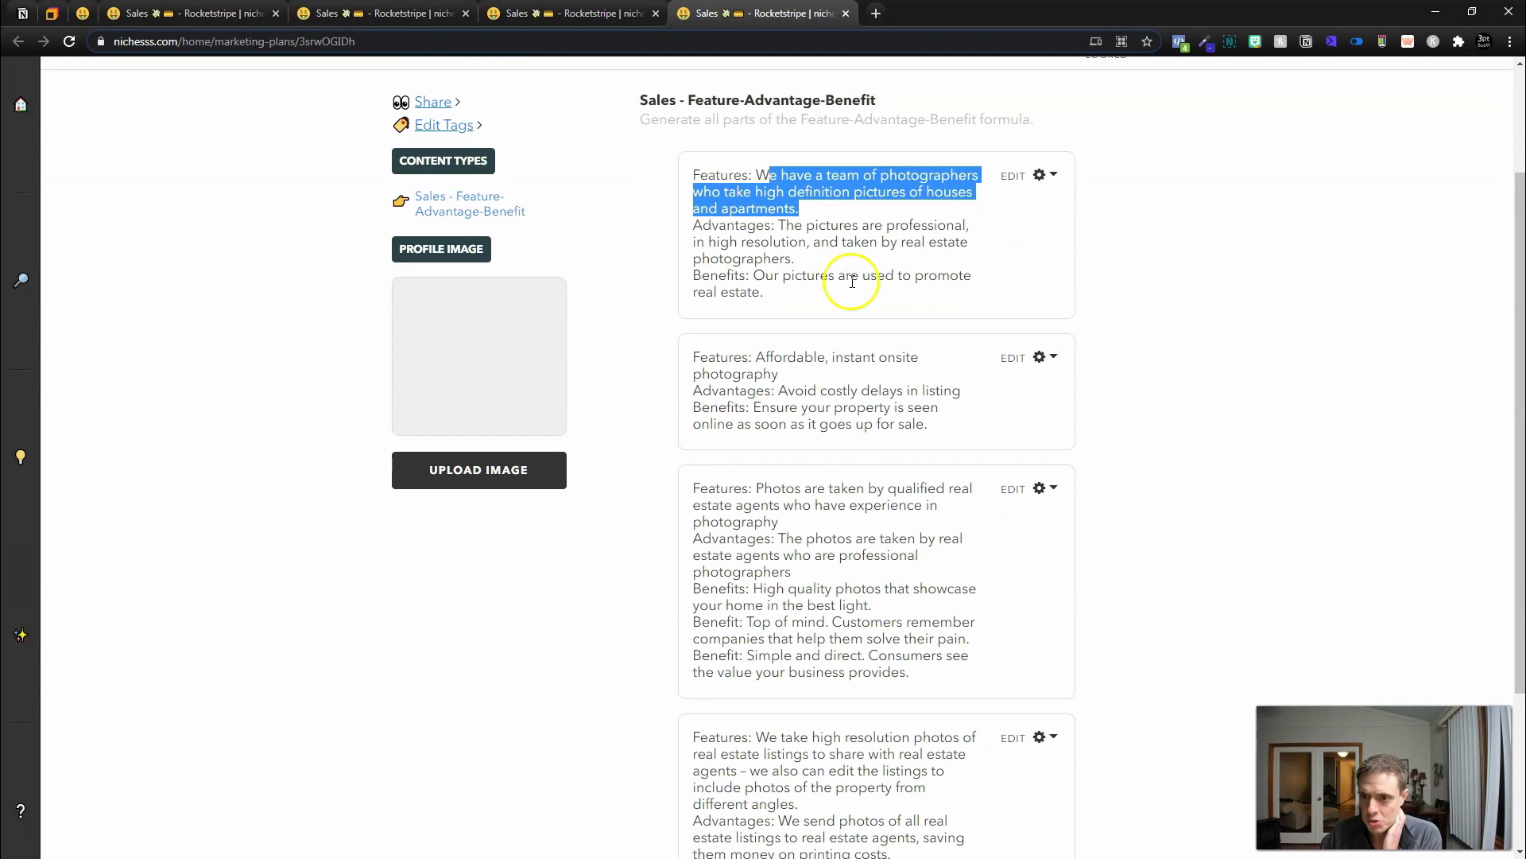
pyautogui.moveTo(755, 125); pyautogui.dragTo(913, 136)
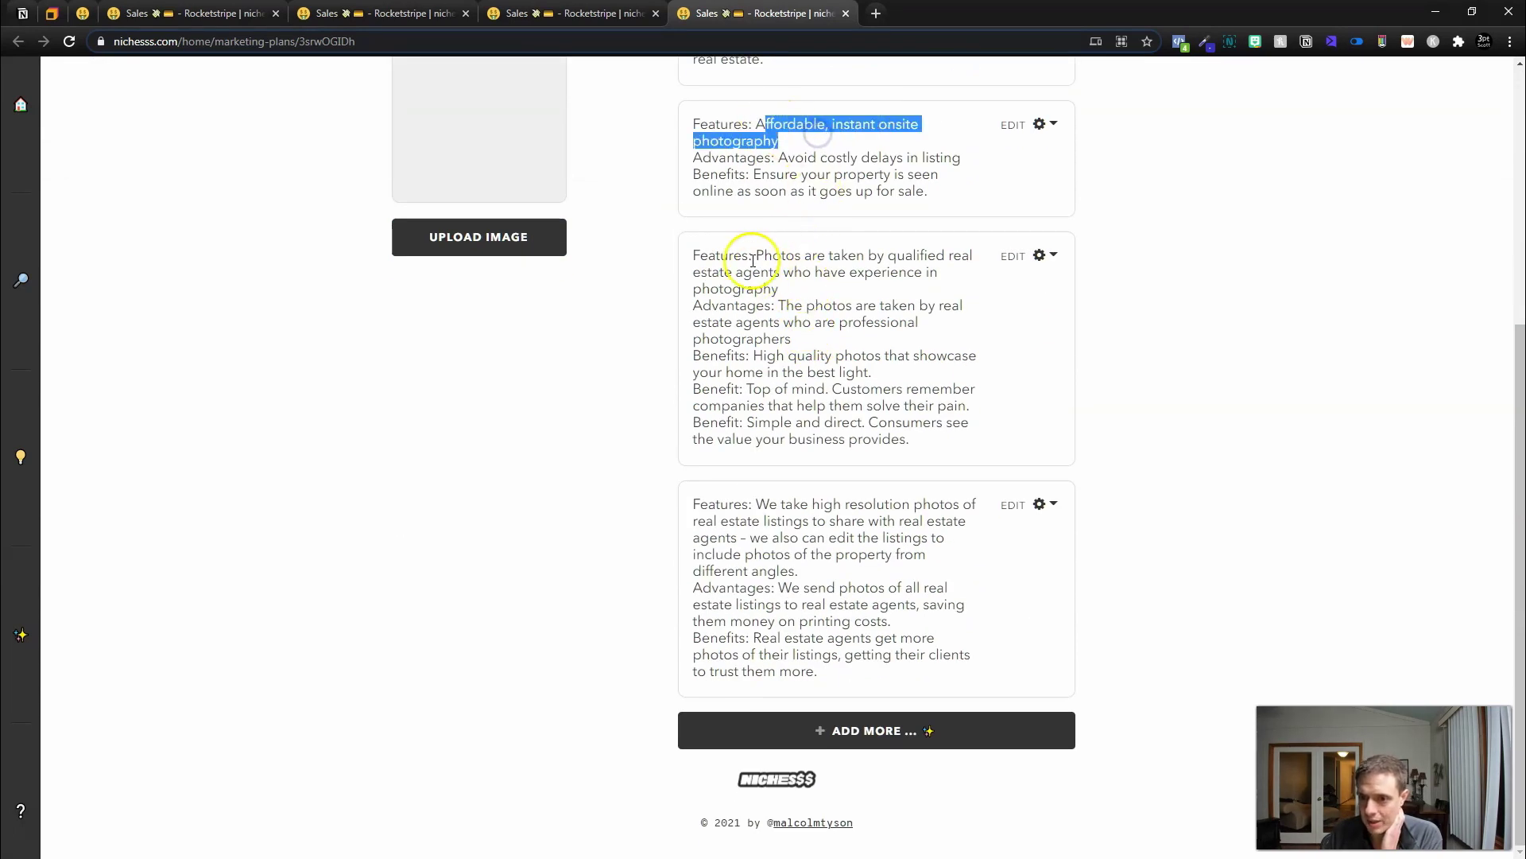
pyautogui.moveTo(752, 255); pyautogui.dragTo(853, 292)
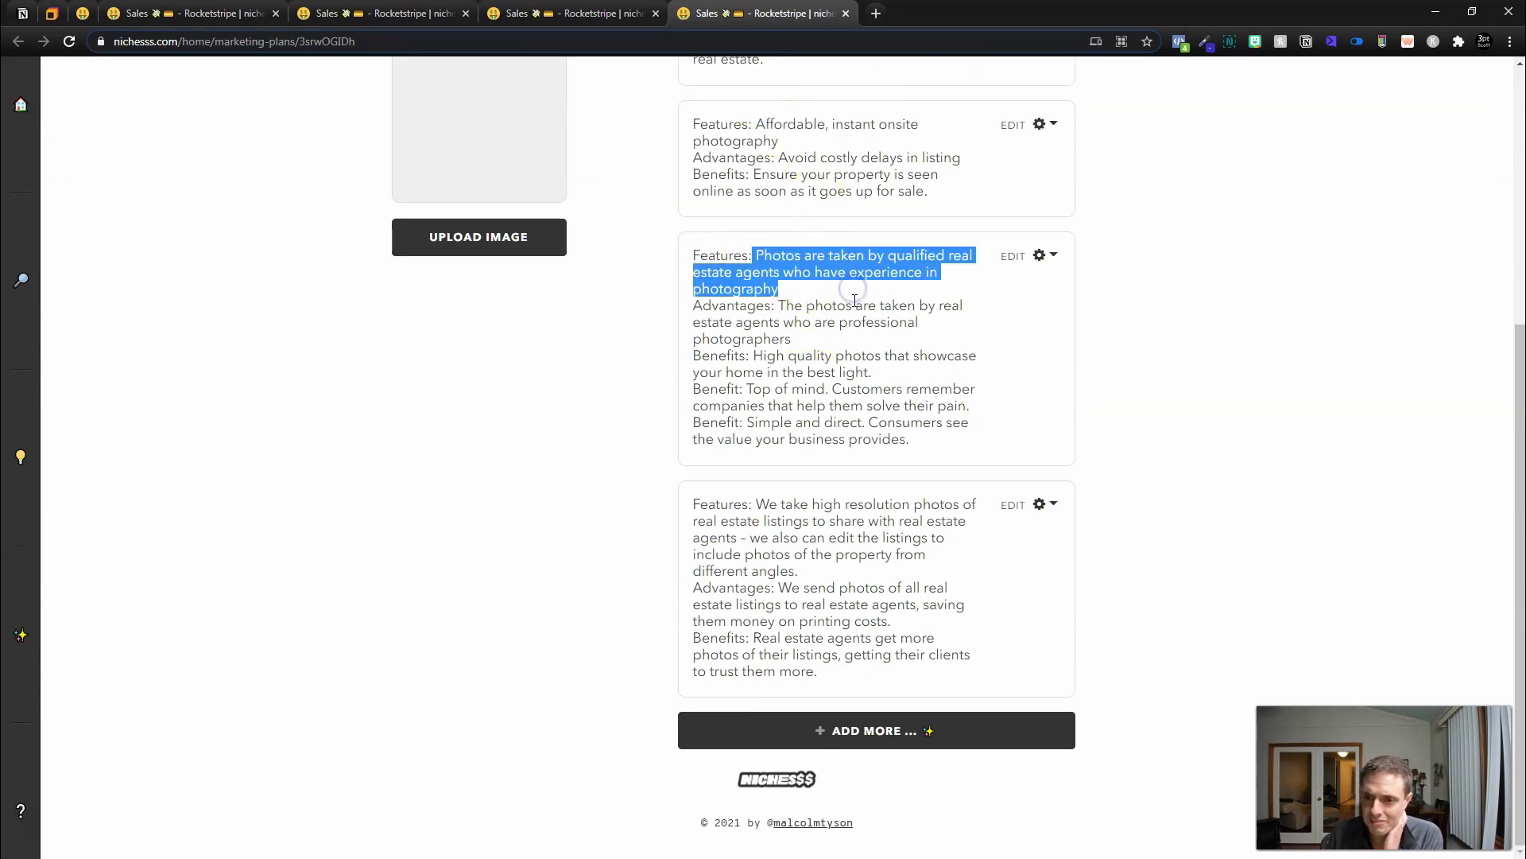
pyautogui.moveTo(773, 497); pyautogui.dragTo(921, 571)
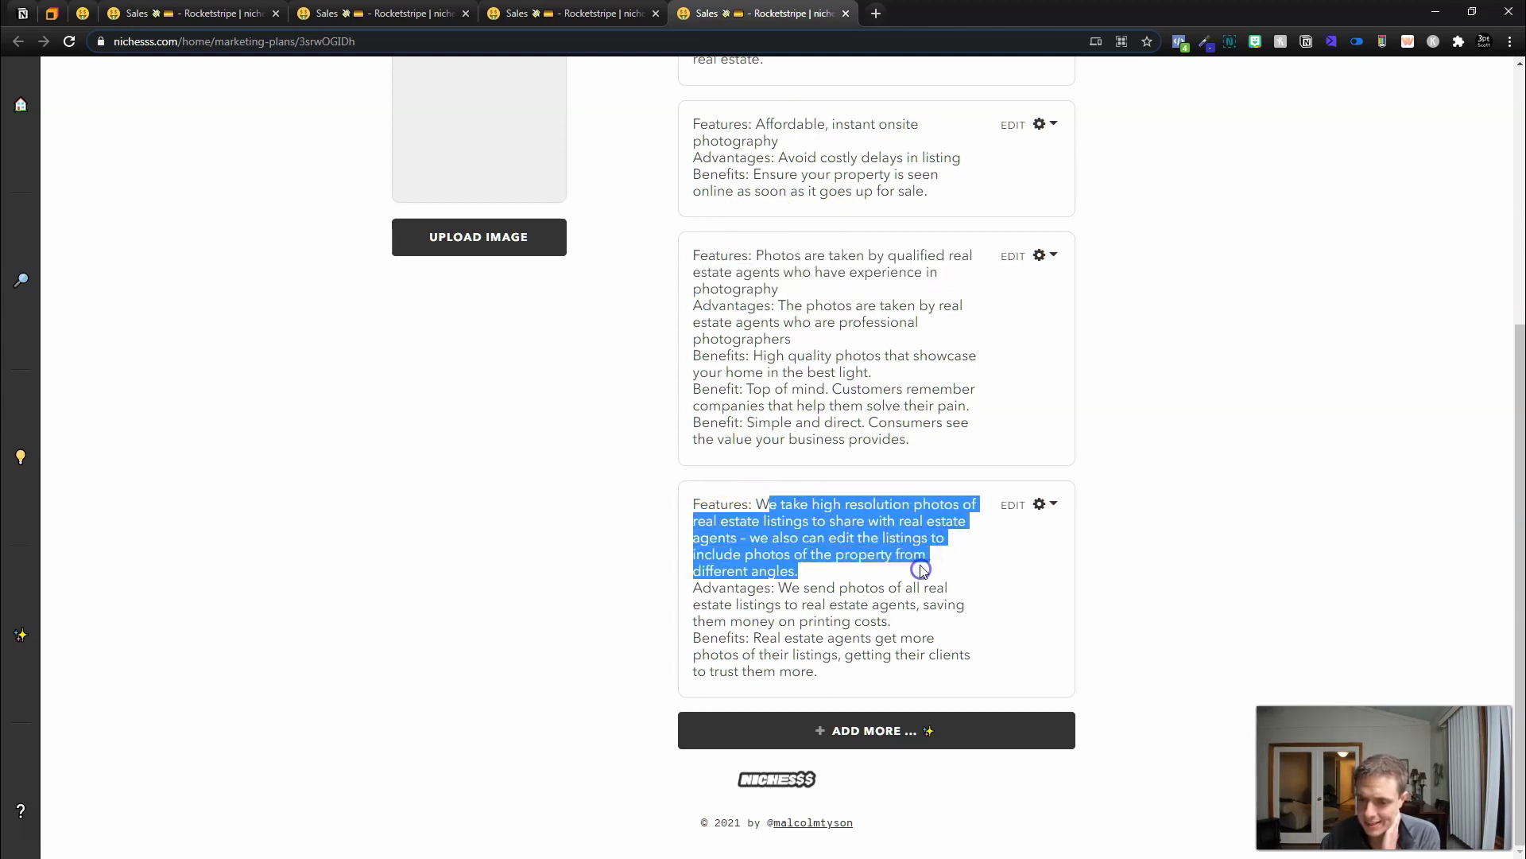
pyautogui.click(862, 678)
# Select the last Feature-Advantage-Benefit card and open Add More with its copy type list.
pyautogui.tripleClick(860, 683)
pyautogui.click(855, 730)
pyautogui.click(756, 298)
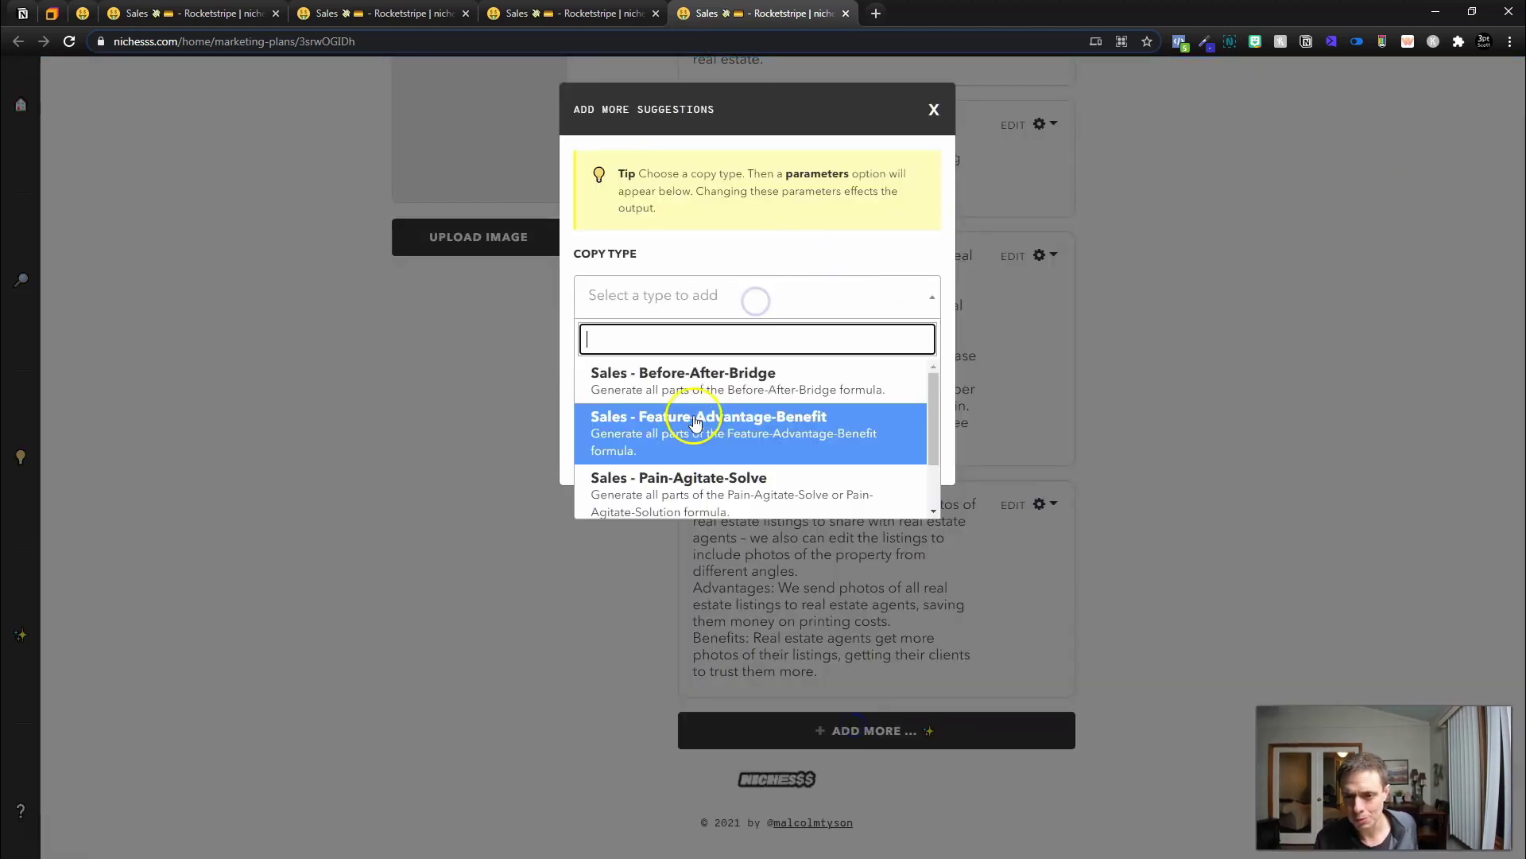
# Close the Feature-Advantage-Benefit tab and return to the Problem-Promise-Proof-Proposal results.
pyautogui.click(726, 434)
pyautogui.hotkey('ctrl', 'w')
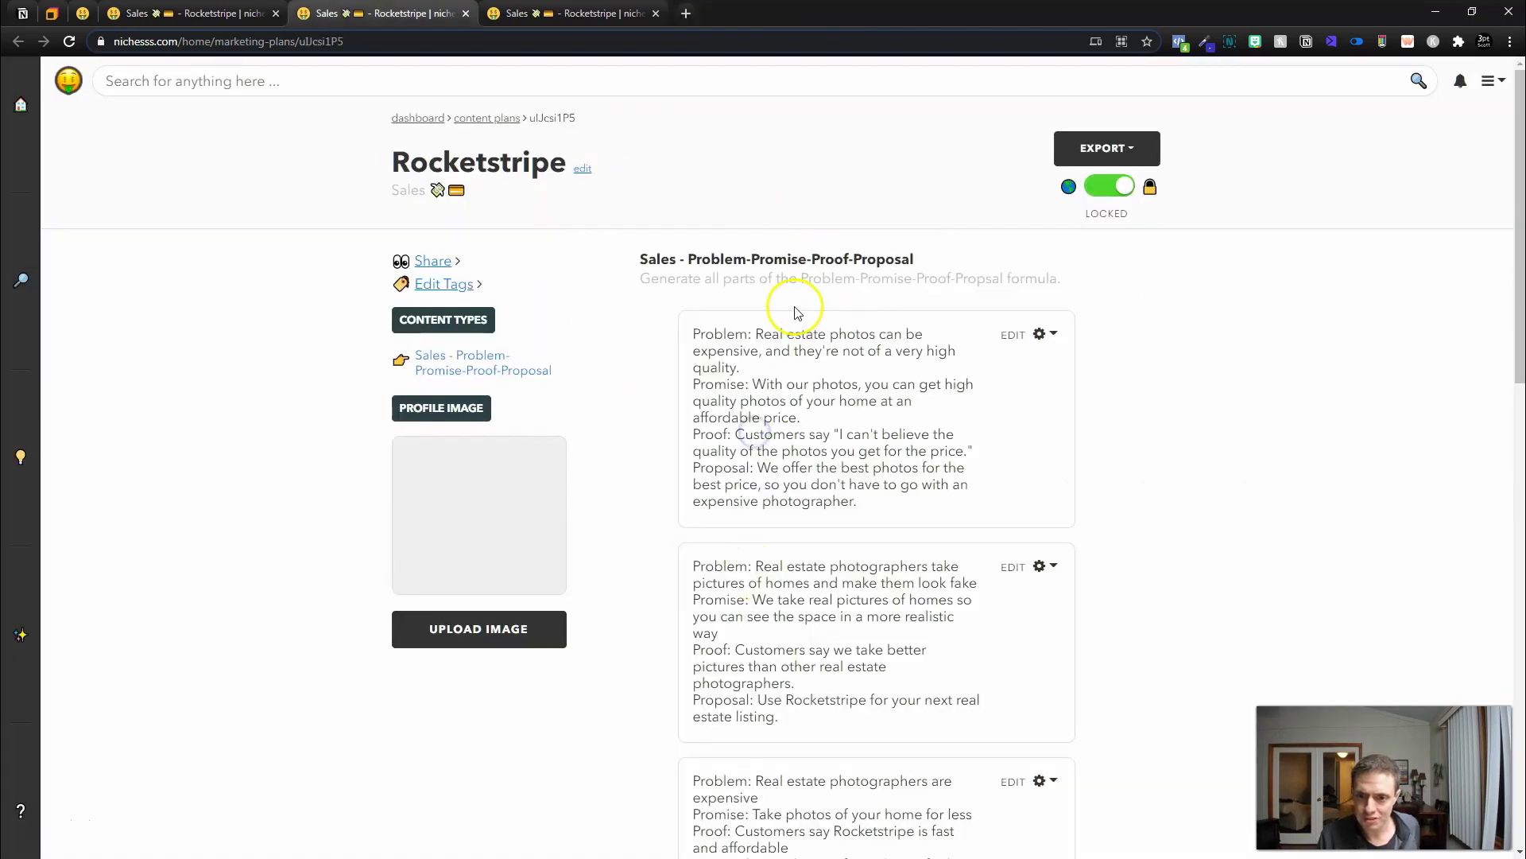
pyautogui.scroll(-10, 798, 395)
pyautogui.scroll(-4, 967, 554)
pyautogui.click(742, 681)
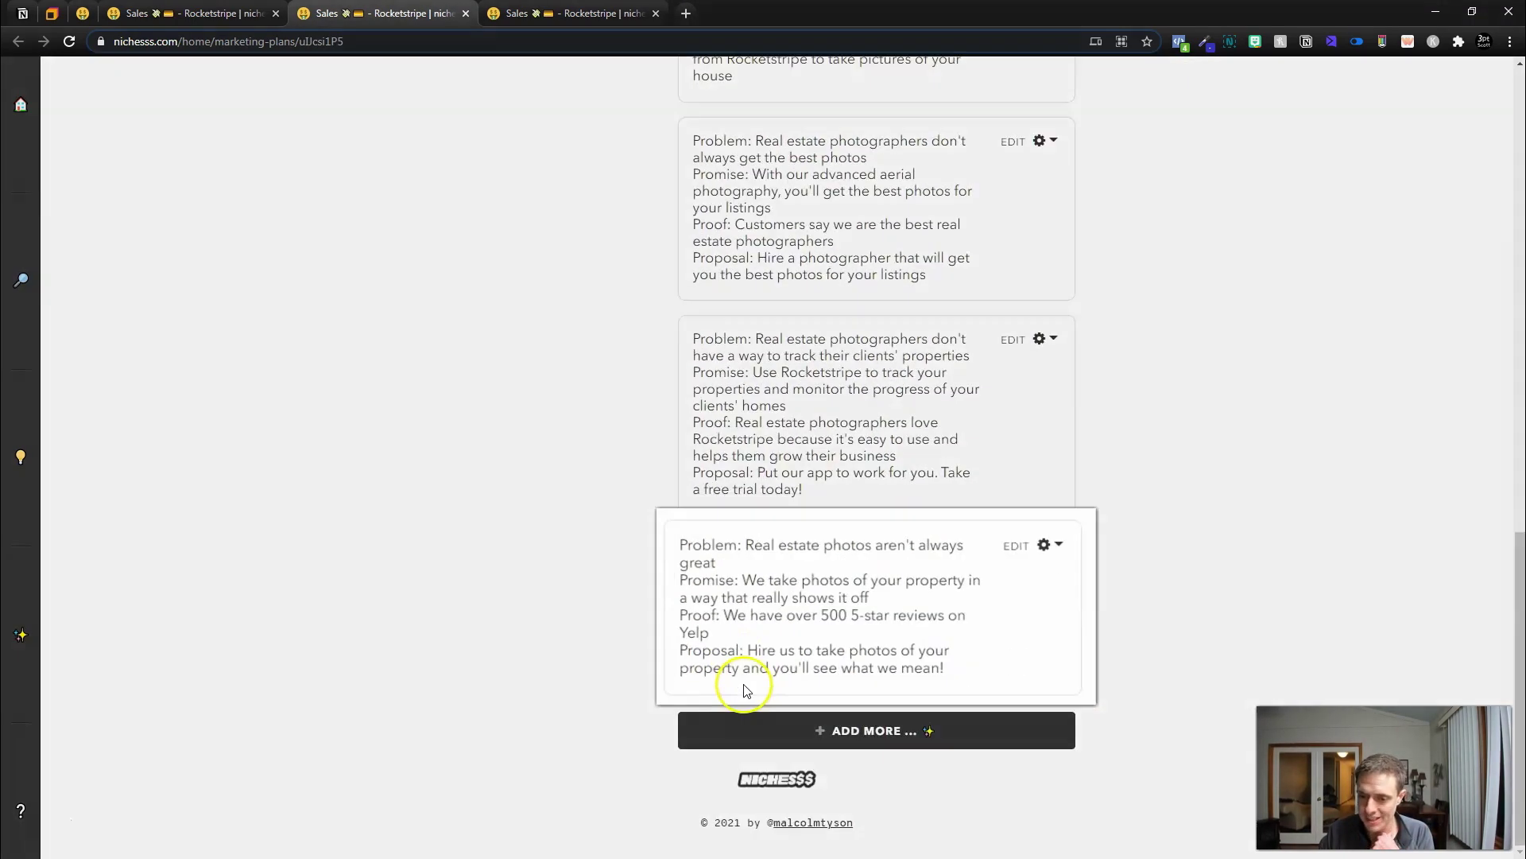
# Go through the last card's Problem, Promise, Yelp-review Proof and Proposal, then select the card.
pyautogui.moveTo(670, 485); pyautogui.dragTo(798, 506)
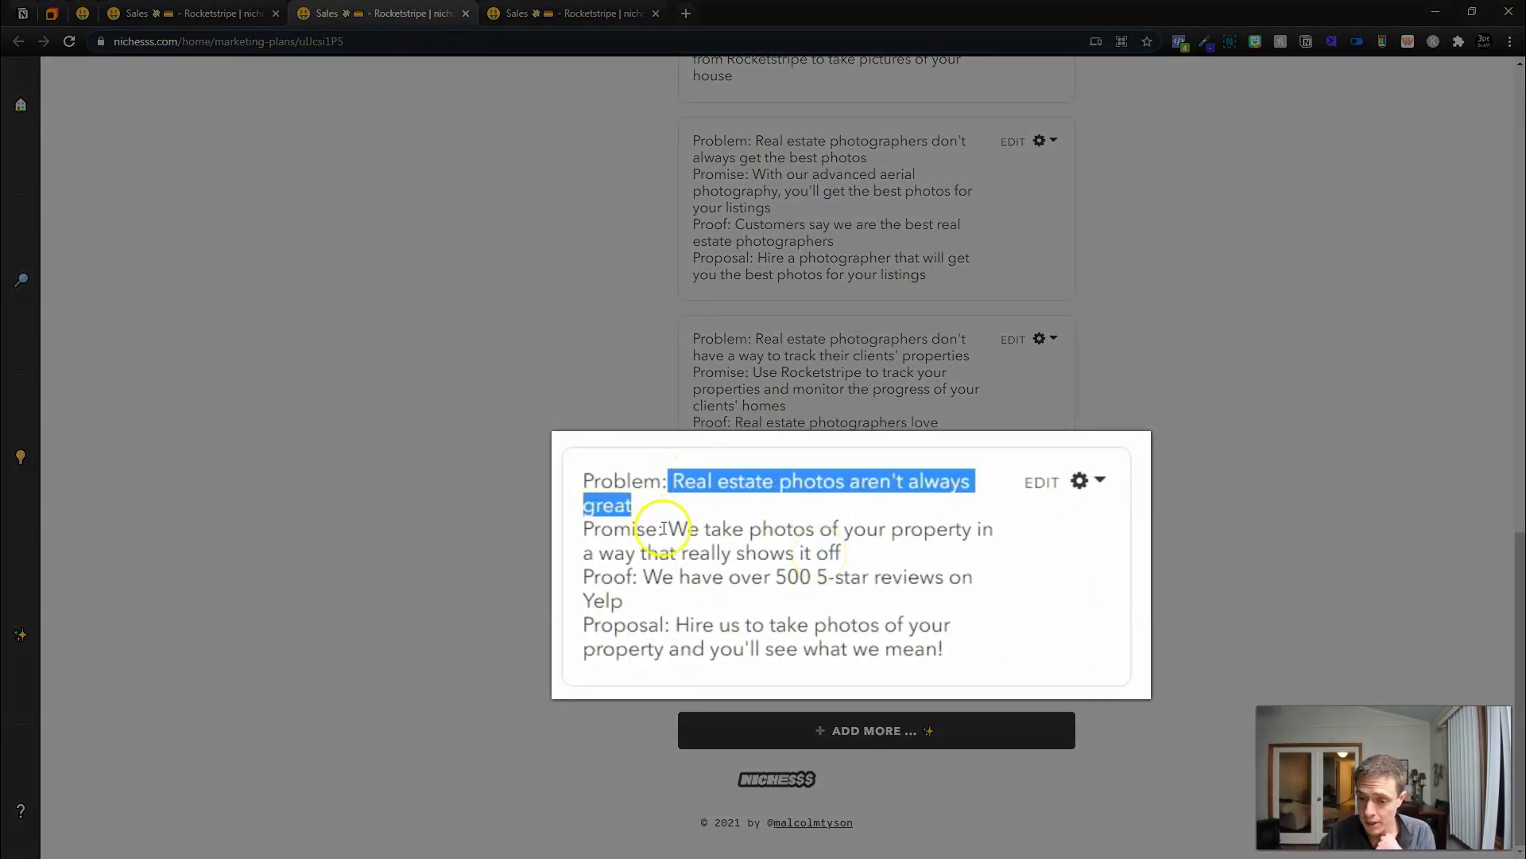
pyautogui.moveTo(663, 528); pyautogui.dragTo(1013, 562)
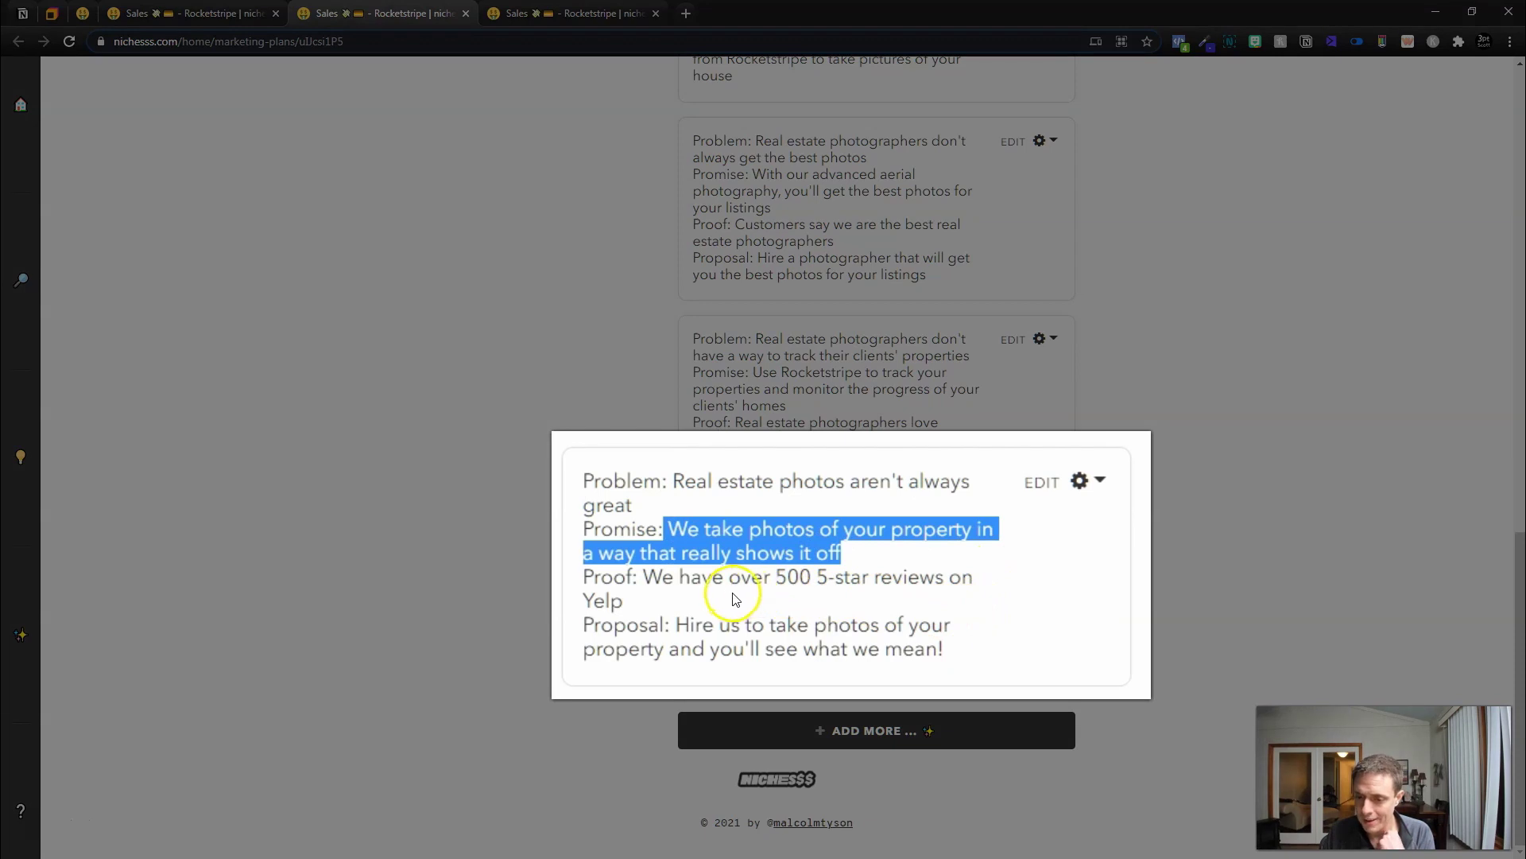
pyautogui.moveTo(731, 606); pyautogui.dragTo(652, 581)
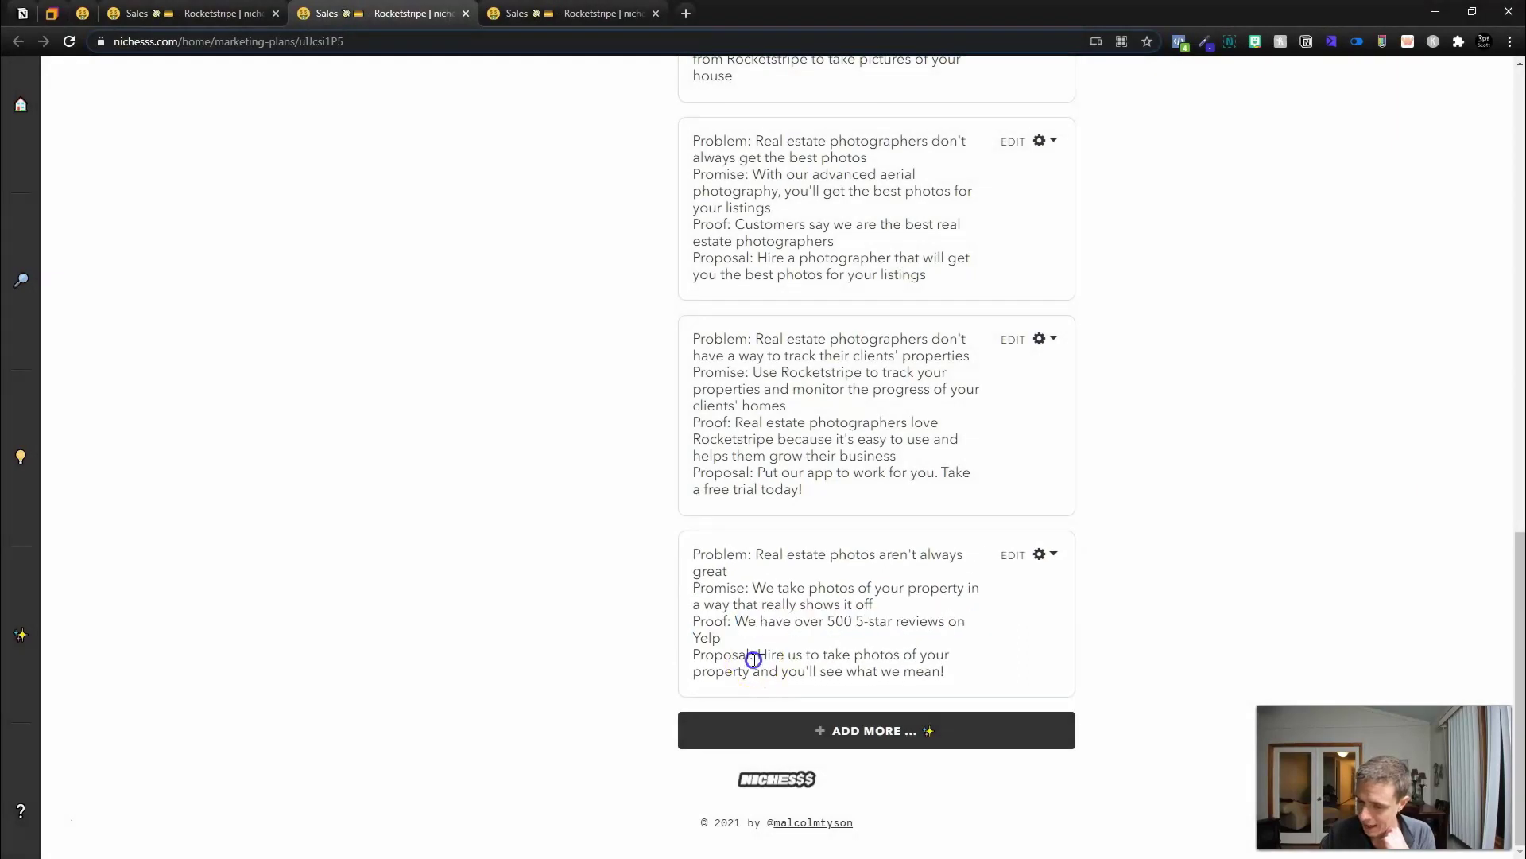
pyautogui.moveTo(755, 655); pyautogui.dragTo(1033, 686)
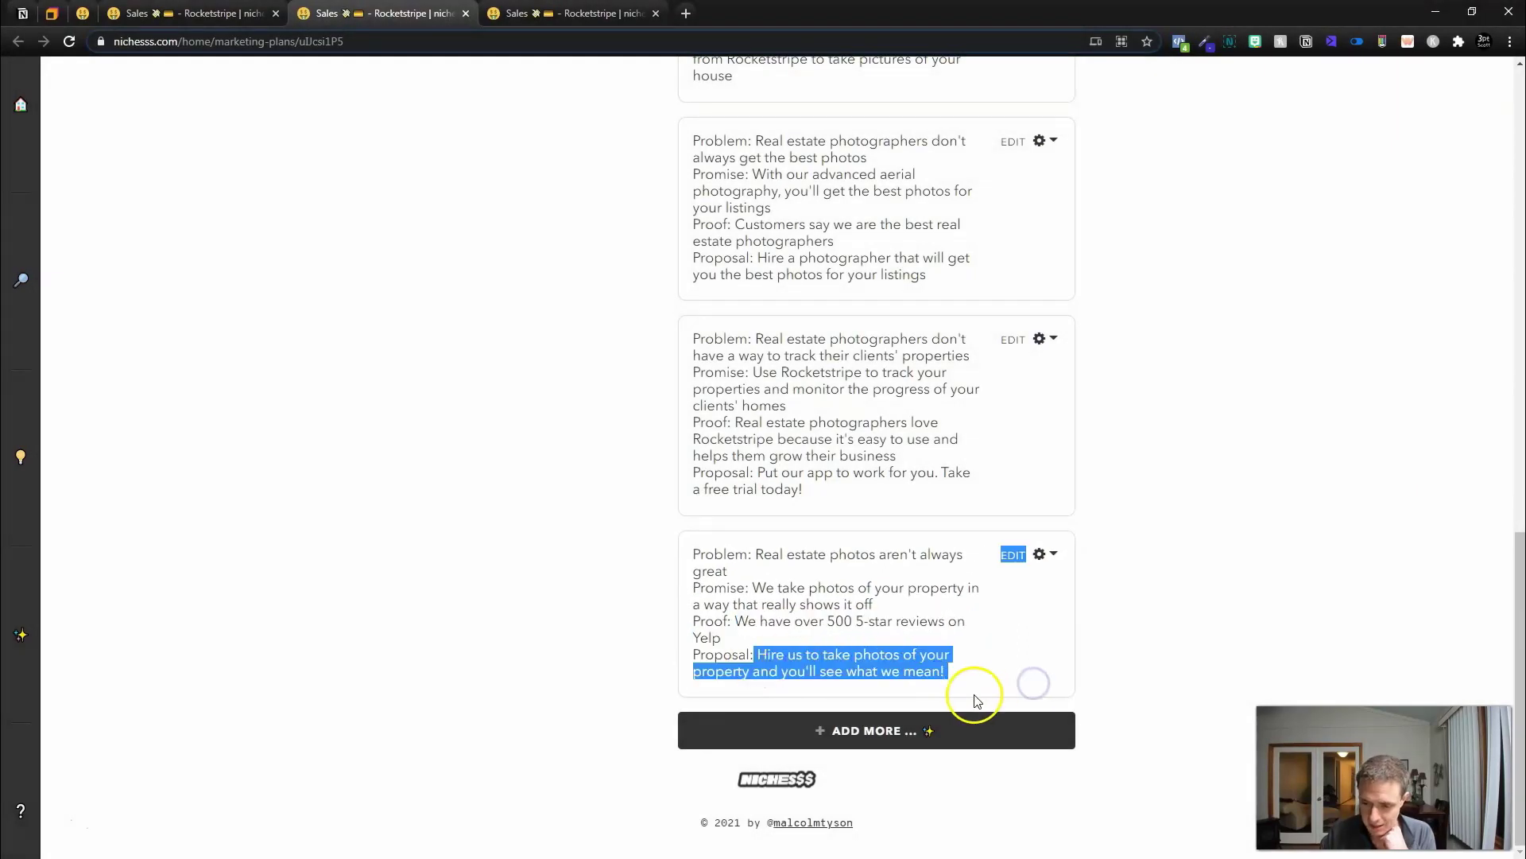
pyautogui.click(971, 670)
pyautogui.moveTo(926, 656); pyautogui.dragTo(704, 550)
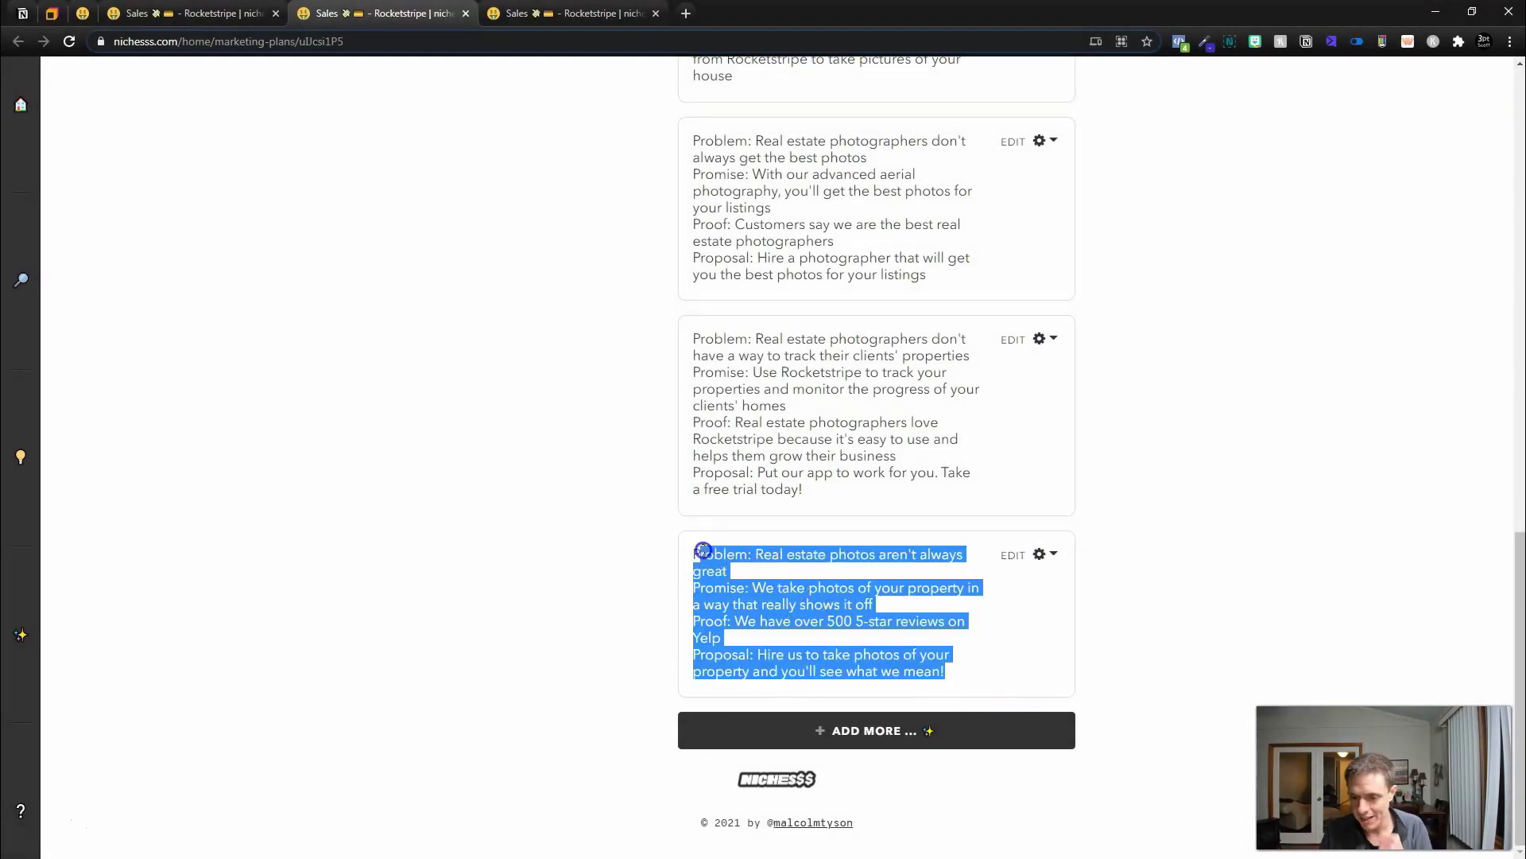
pyautogui.scroll(4, 802, 258)
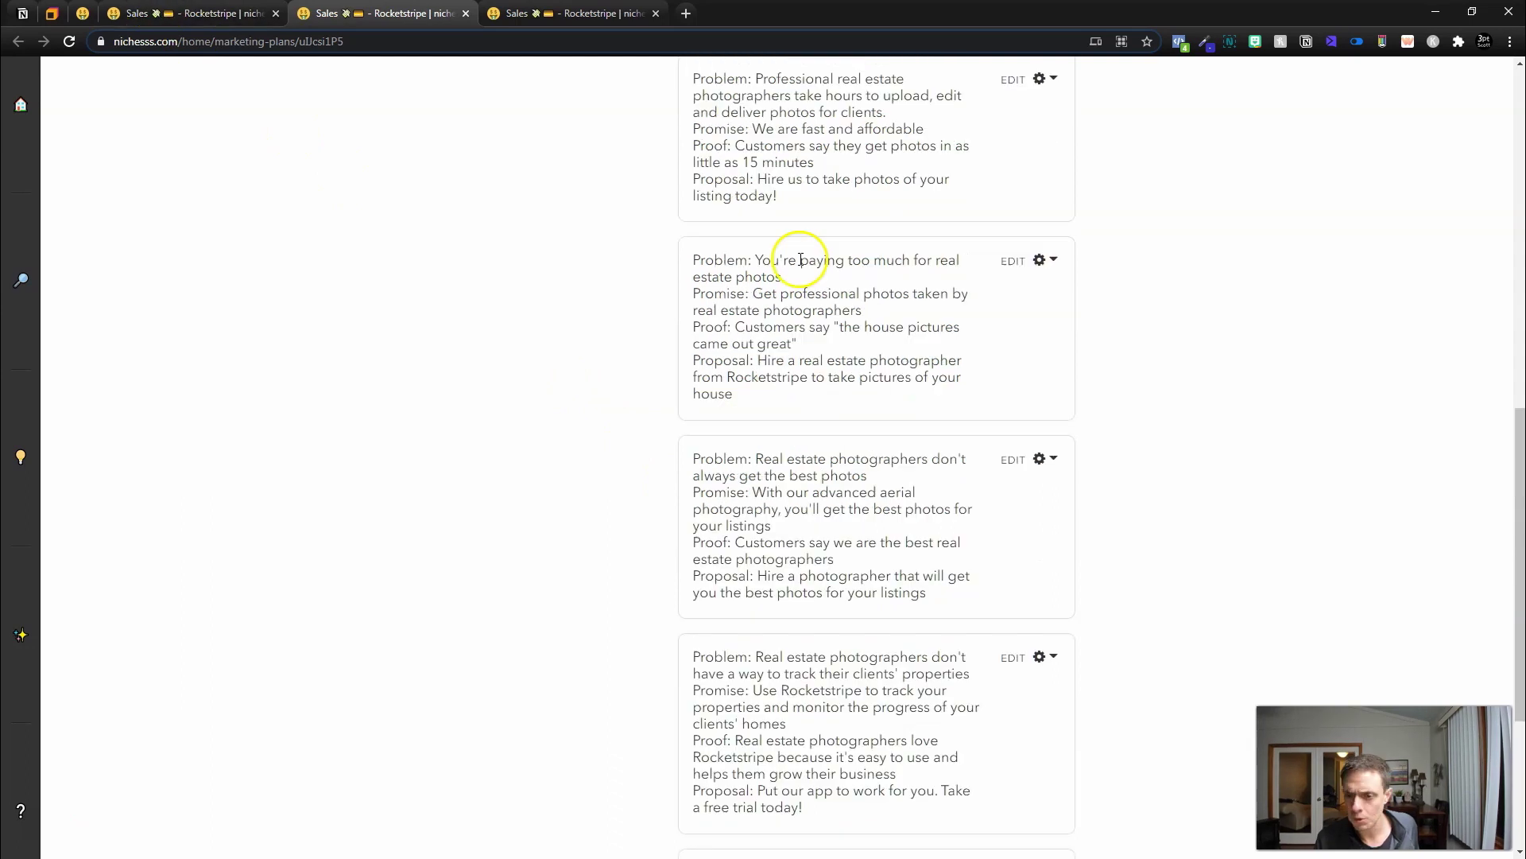
pyautogui.moveTo(752, 260); pyautogui.dragTo(836, 285)
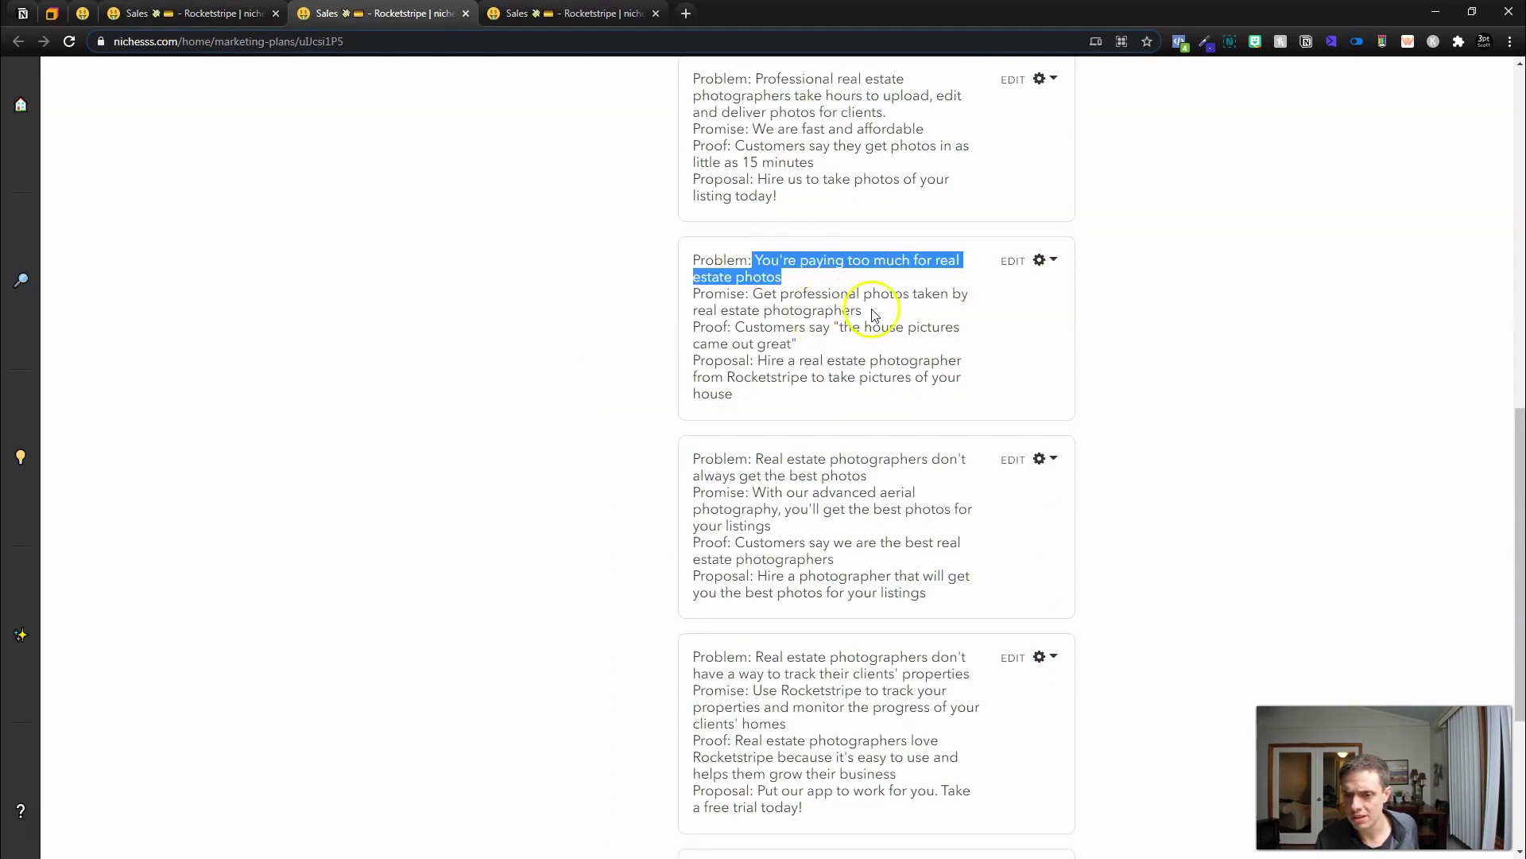
pyautogui.scroll(-4, 906, 475)
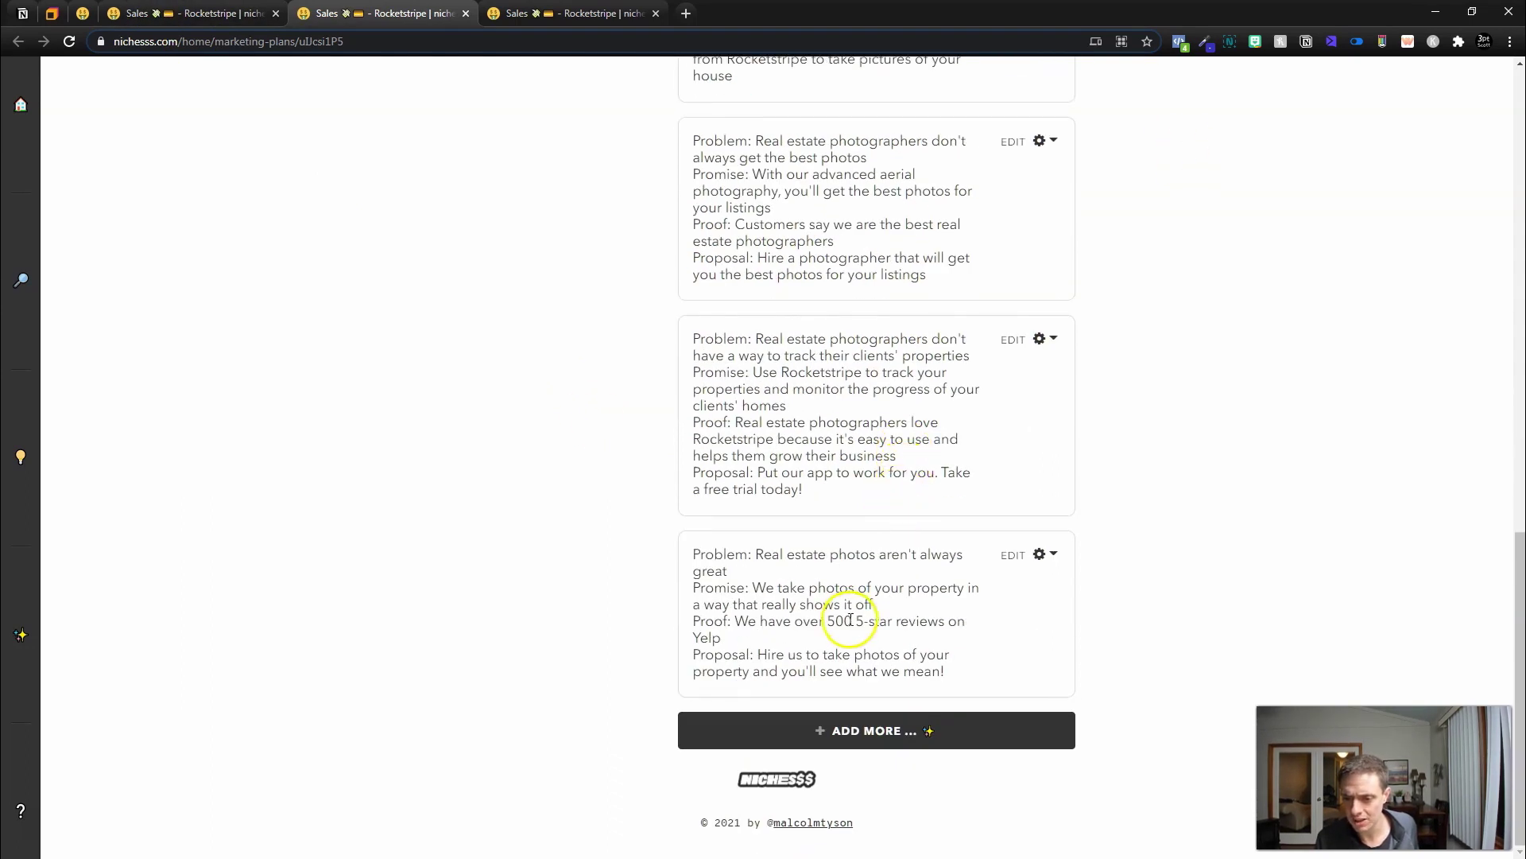
pyautogui.moveTo(986, 676); pyautogui.dragTo(708, 557)
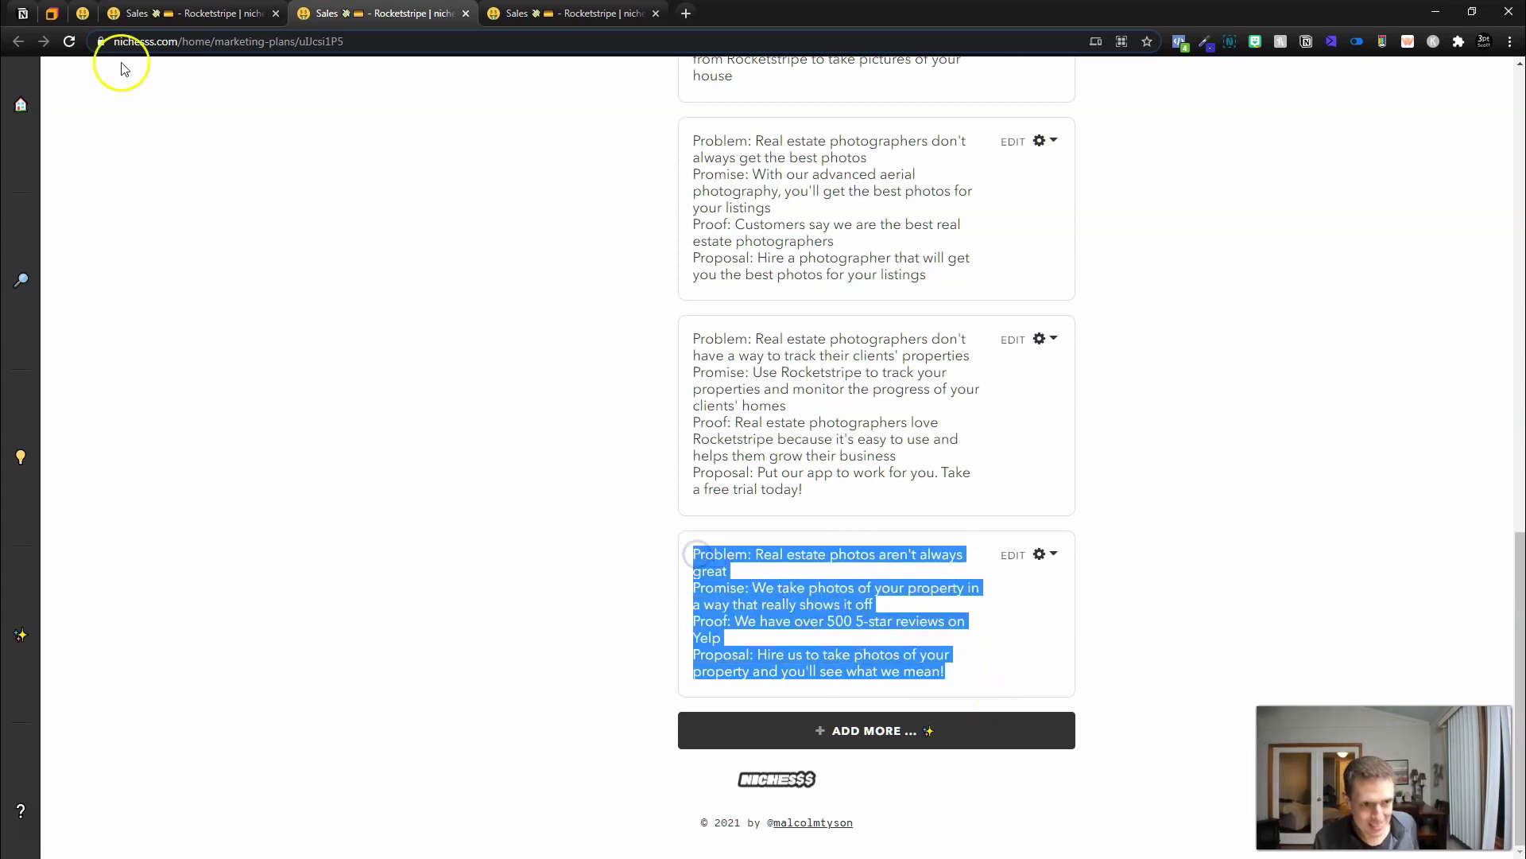
# Copy the proof 'Customers say we are the best real estate photographers' from another card.
pyautogui.click(23, 14)
pyautogui.hotkey('ctrl', '5')
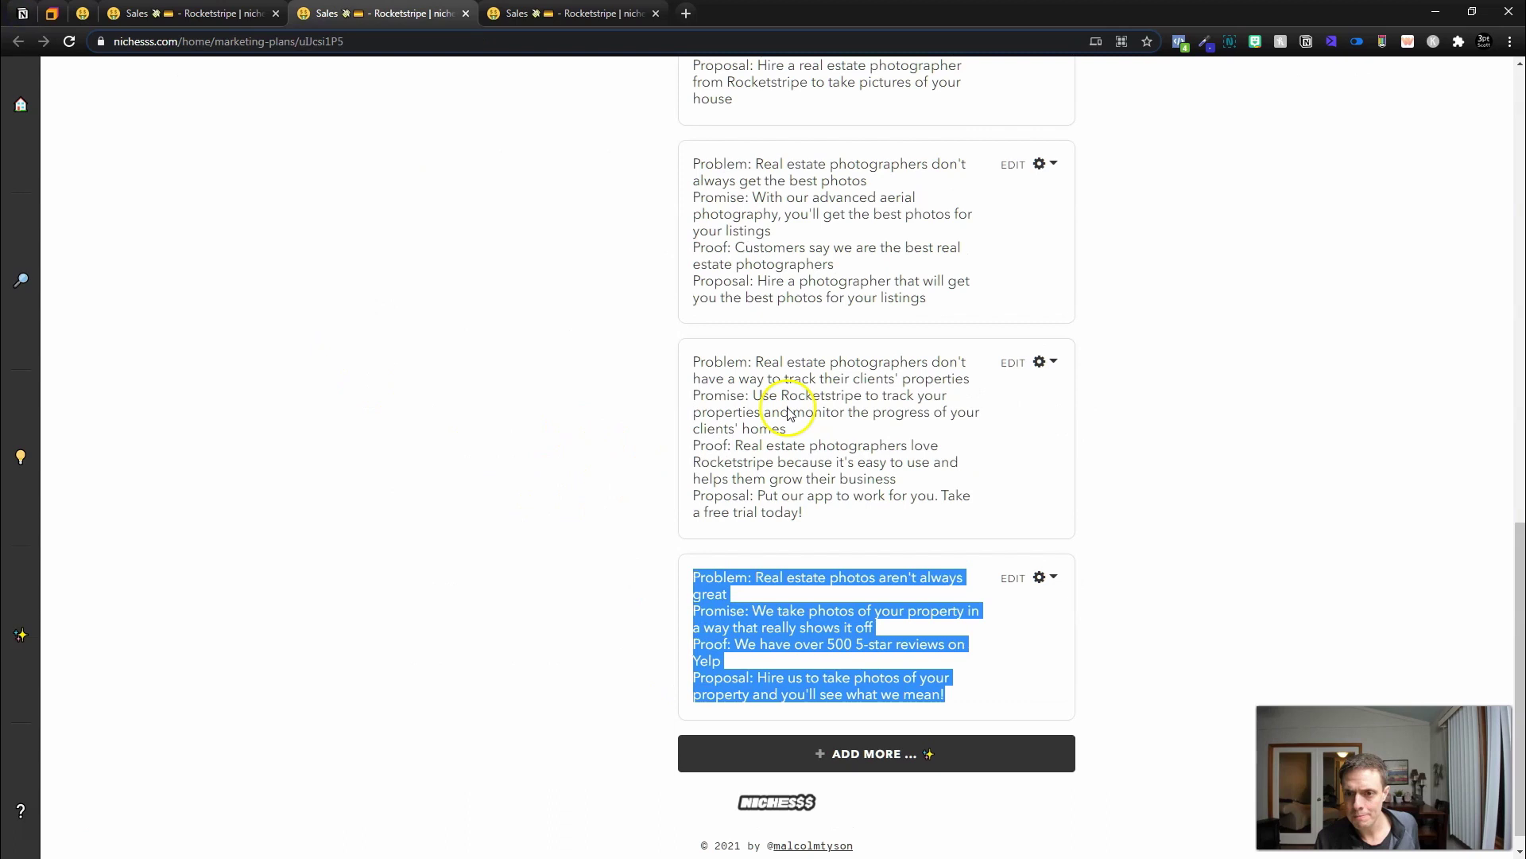
pyautogui.scroll(2, 783, 392)
pyautogui.scroll(-3, 805, 589)
pyautogui.moveTo(844, 634); pyautogui.dragTo(854, 614)
pyautogui.scroll(2, 852, 620)
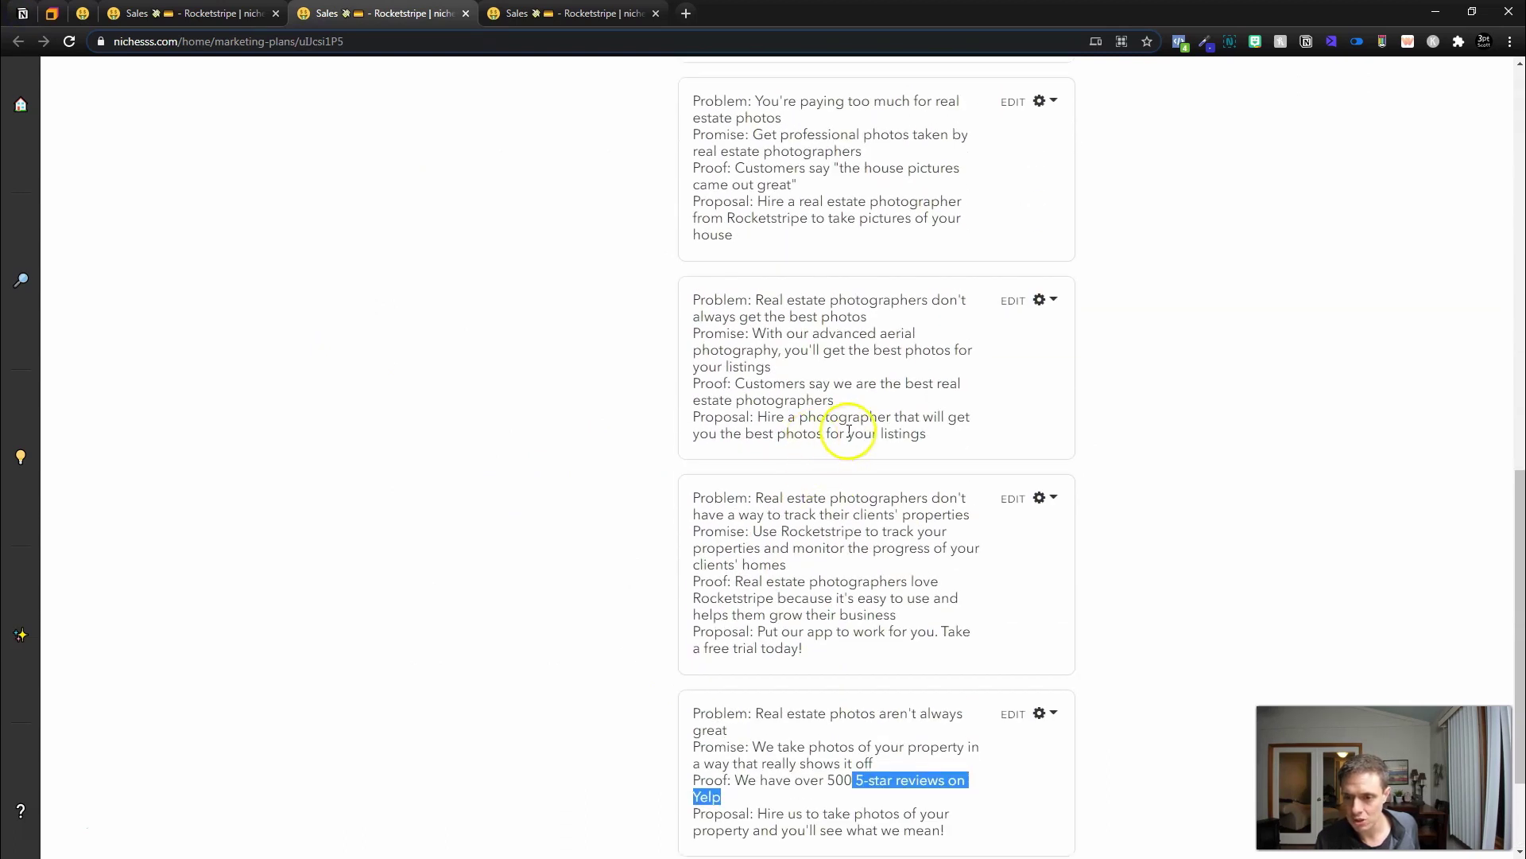
pyautogui.moveTo(866, 402); pyautogui.dragTo(719, 377)
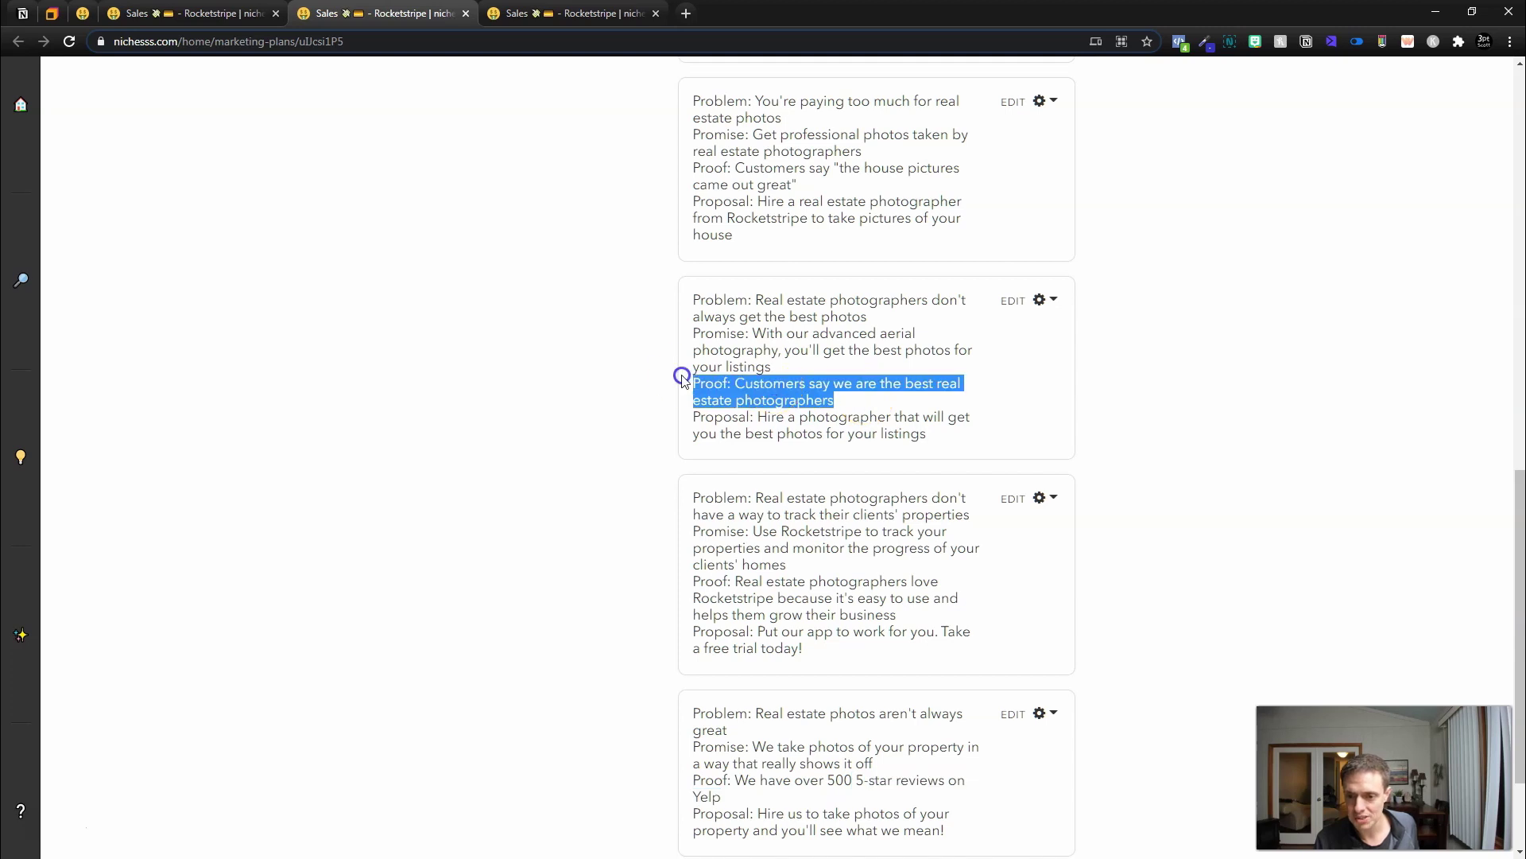
pyautogui.hotkey('ctrl', 'c')
# In Notion, paste that proof over the old Proof line and put Proposal on its own line.
pyautogui.hotkey('ctrl', '1')
pyautogui.scroll(-3, 488, 648)
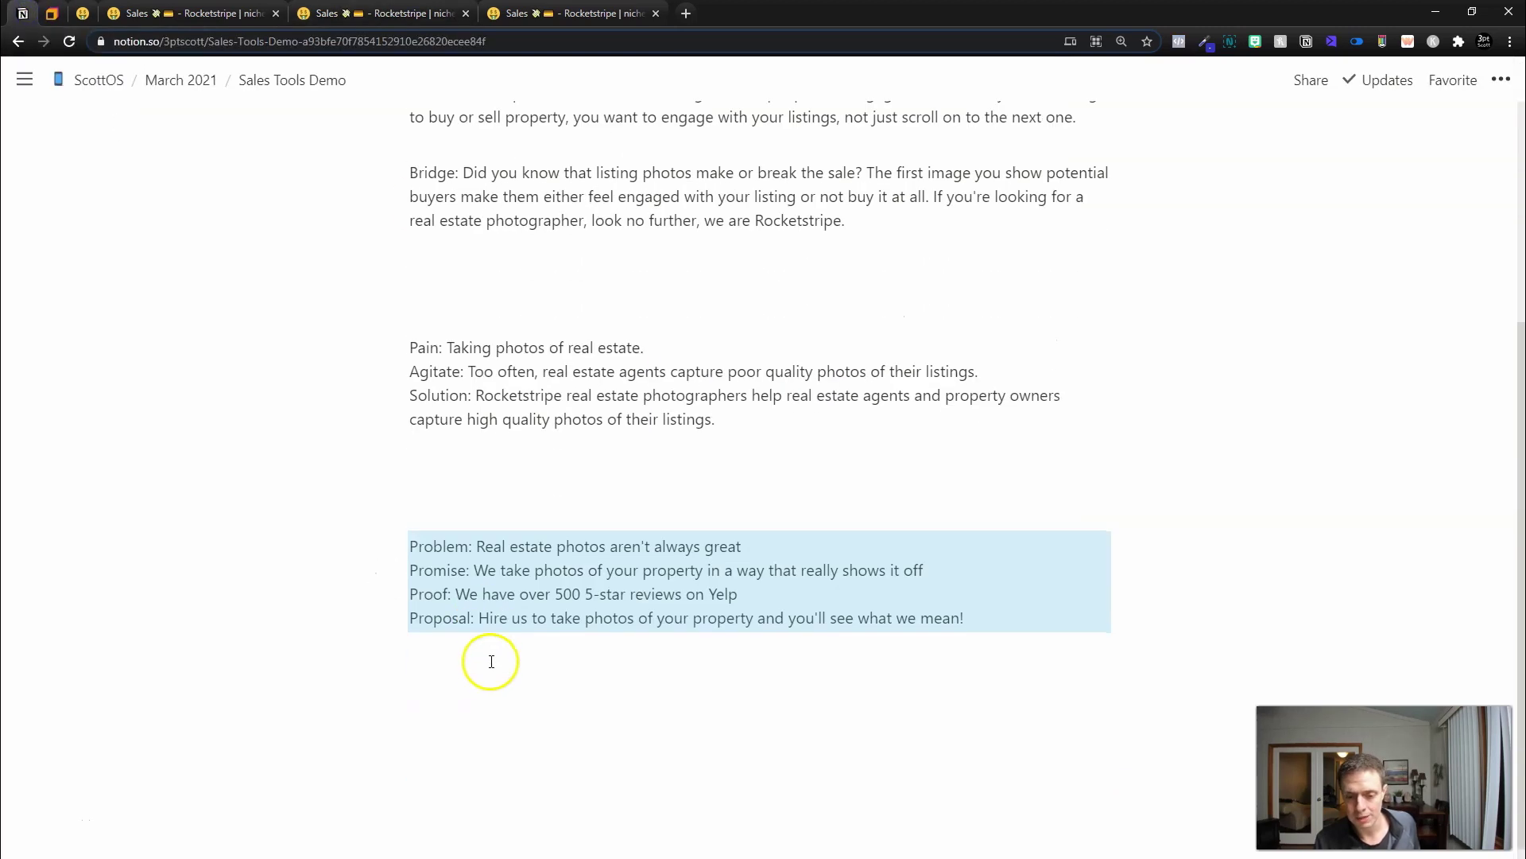
pyautogui.click(549, 578)
pyautogui.moveTo(541, 588); pyautogui.dragTo(539, 589)
pyautogui.hotkey('ctrl', 'v')
pyautogui.click(548, 678)
pyautogui.click(853, 595)
pyautogui.press('Return')
pyautogui.click(835, 648)
# Generate more Sales - Feature-Advantage-Benefit copy for Rocketstripe through Add More.
pyautogui.hotkey('ctrl', '3')
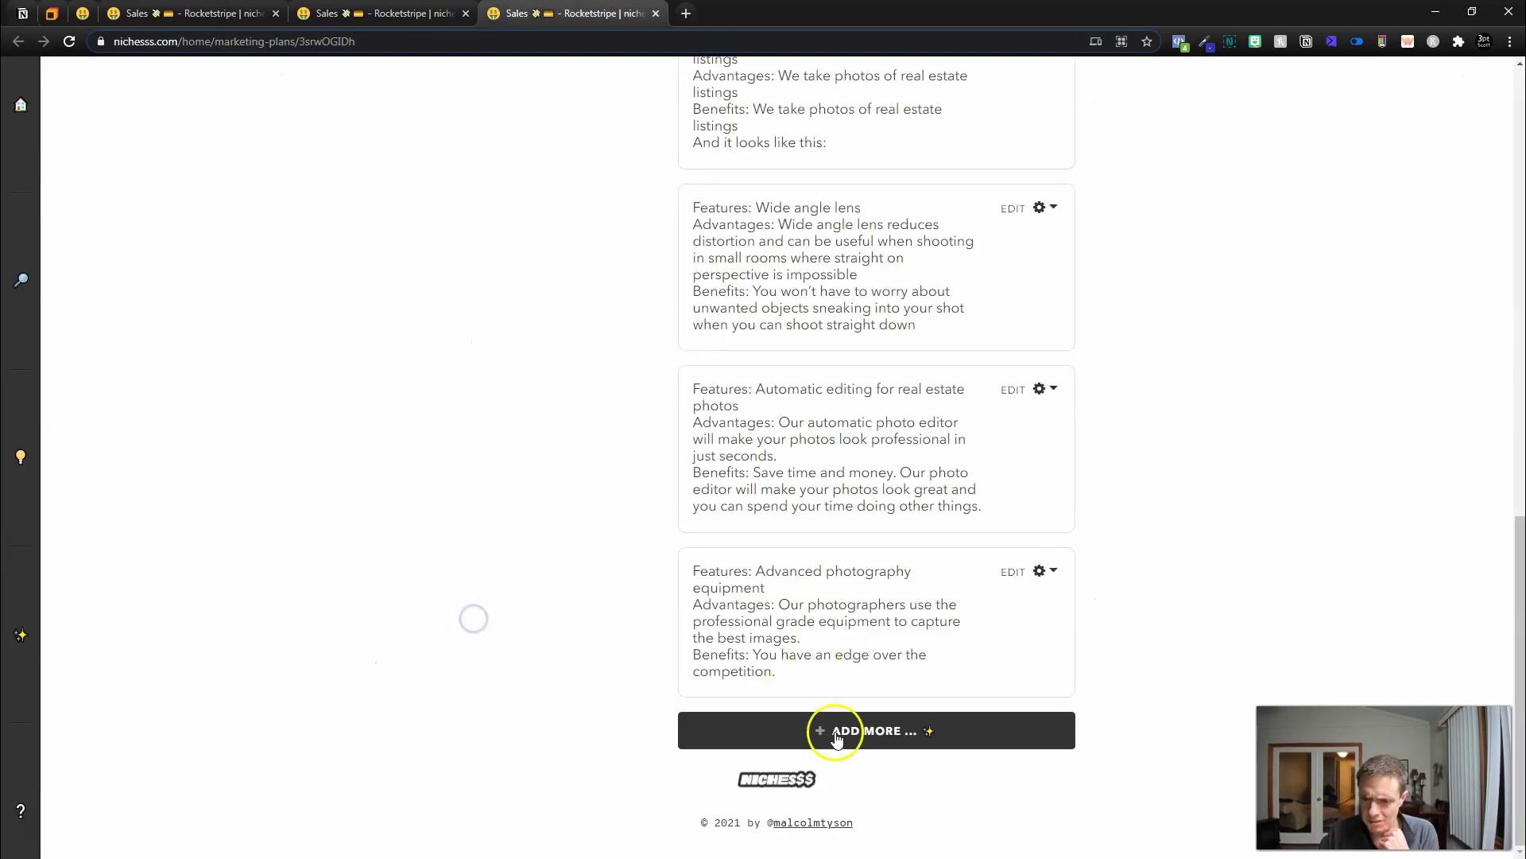
pyautogui.click(845, 728)
pyautogui.click(766, 283)
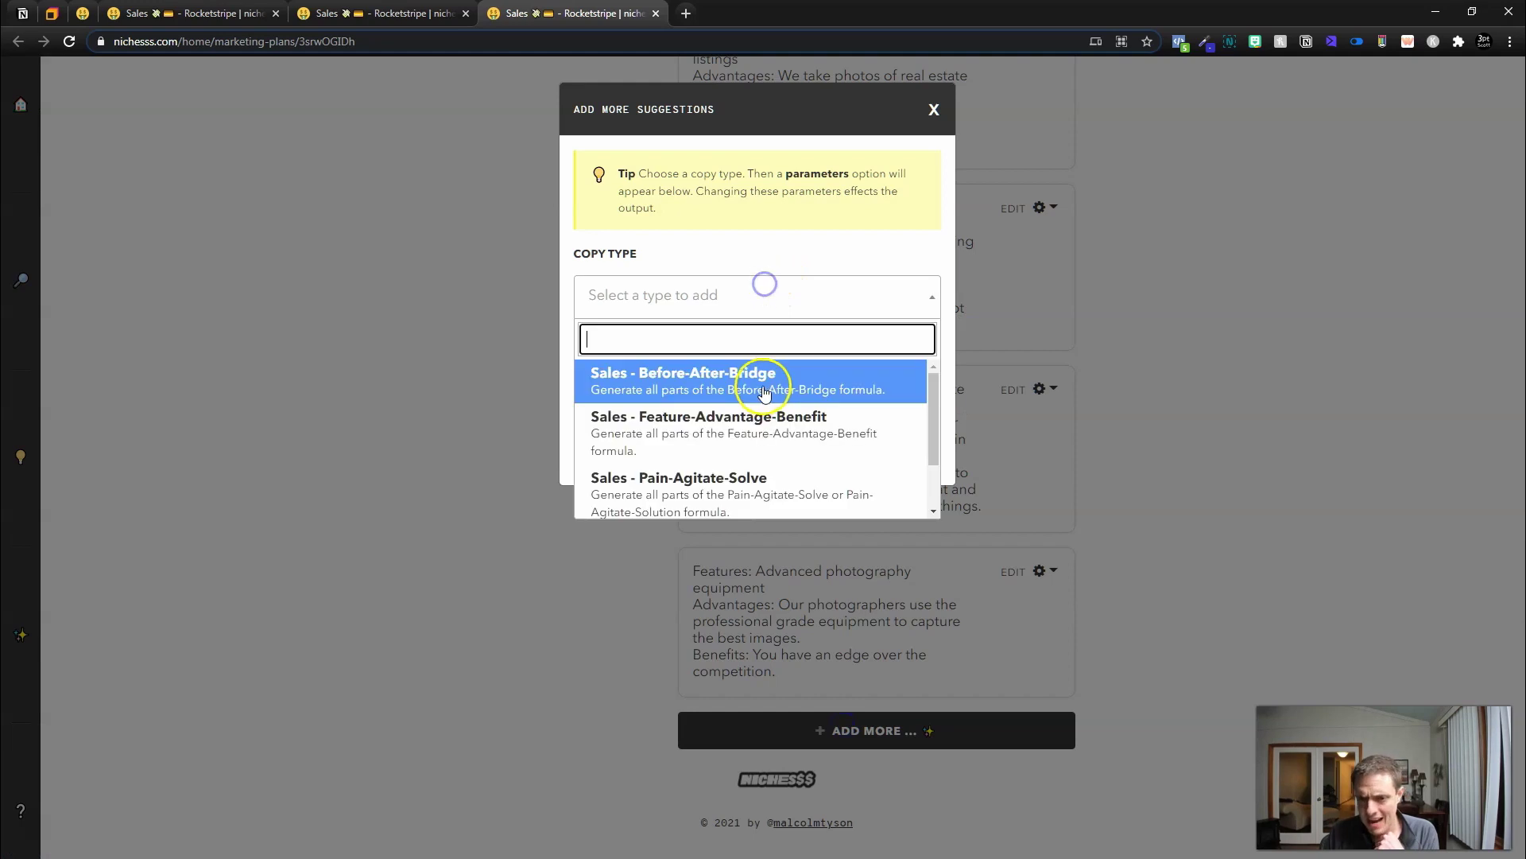
pyautogui.click(756, 436)
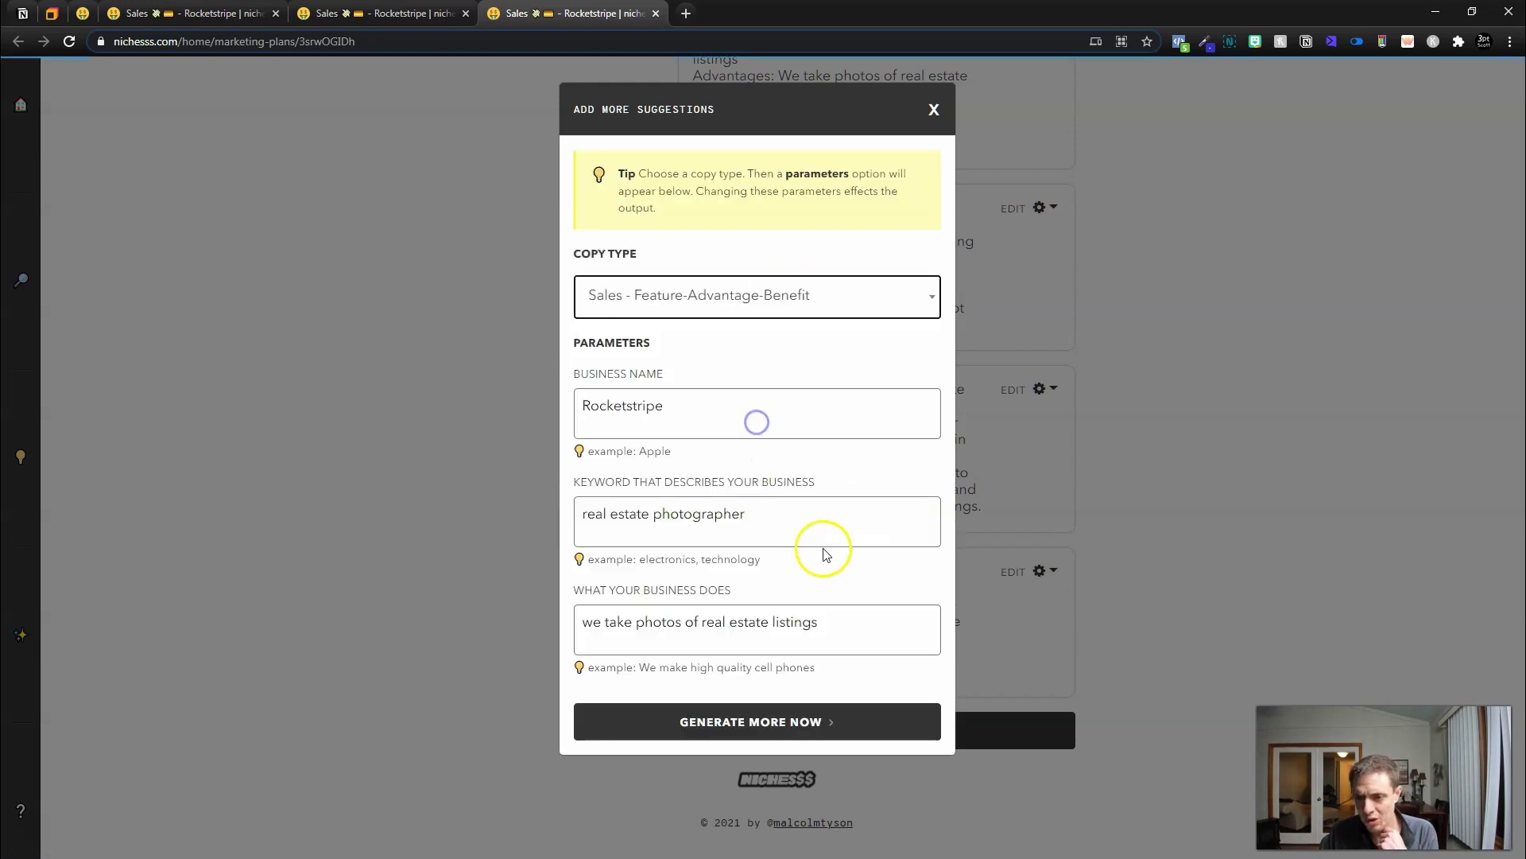
pyautogui.click(770, 720)
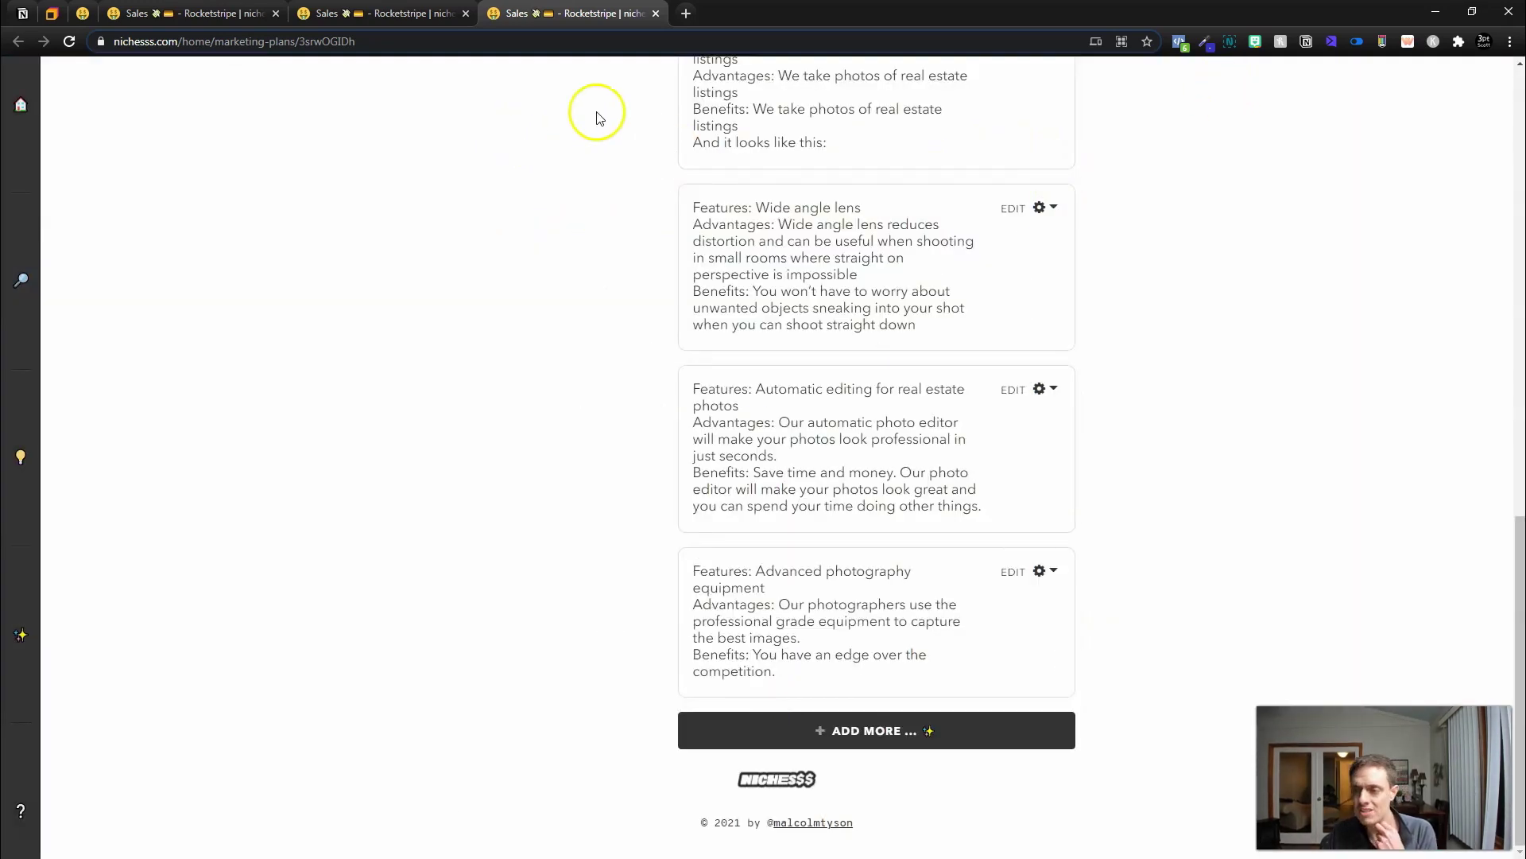
# Check the notification bell for the finished Feature-Advantage-Benefit additions.
pyautogui.scroll(15, 632, 222)
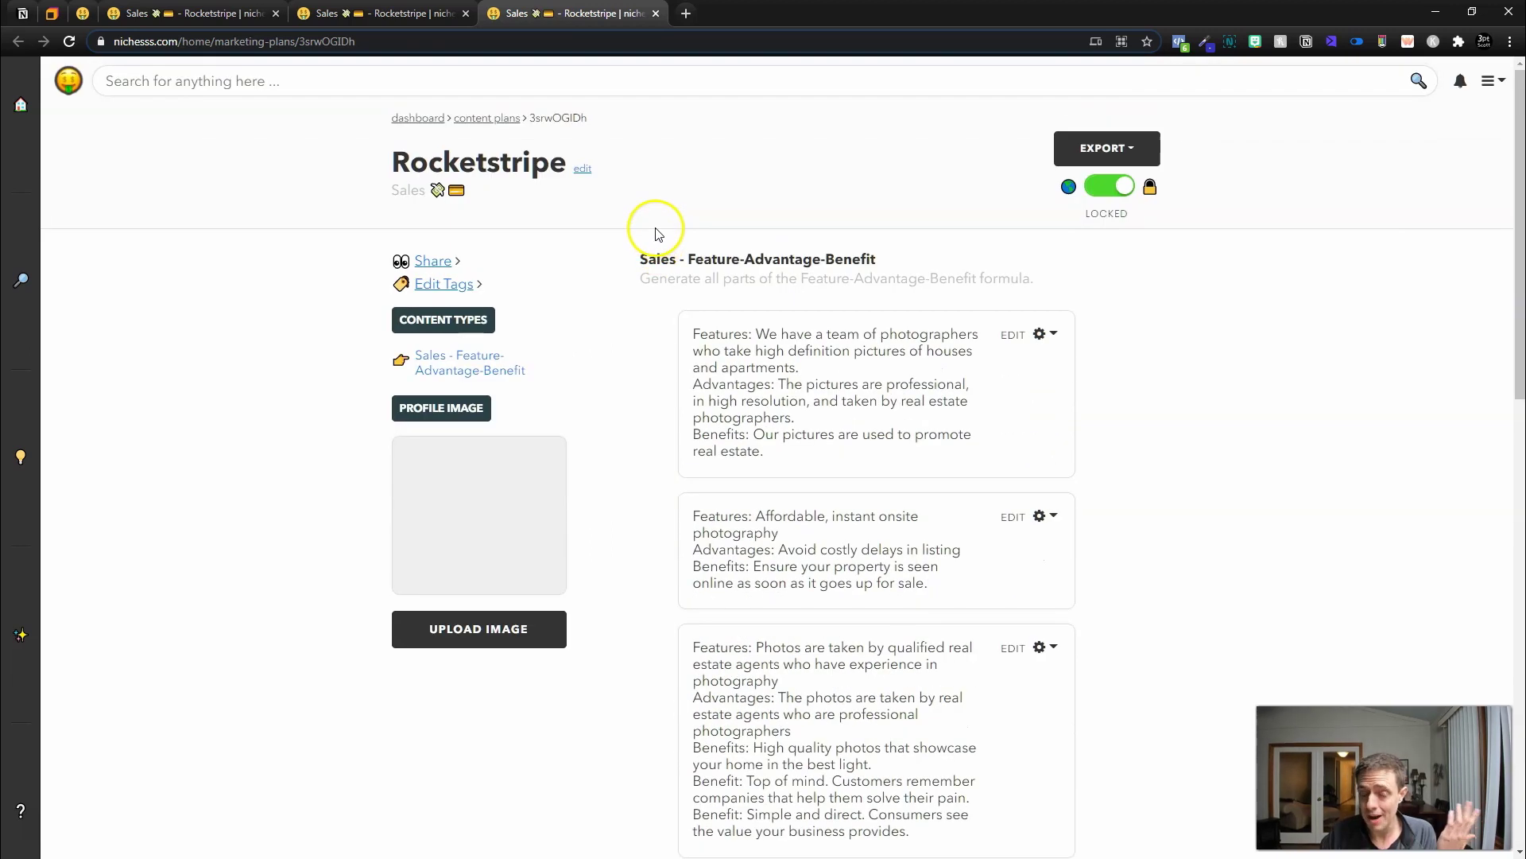
pyautogui.scroll(-5, 715, 285)
pyautogui.scroll(5, 714, 285)
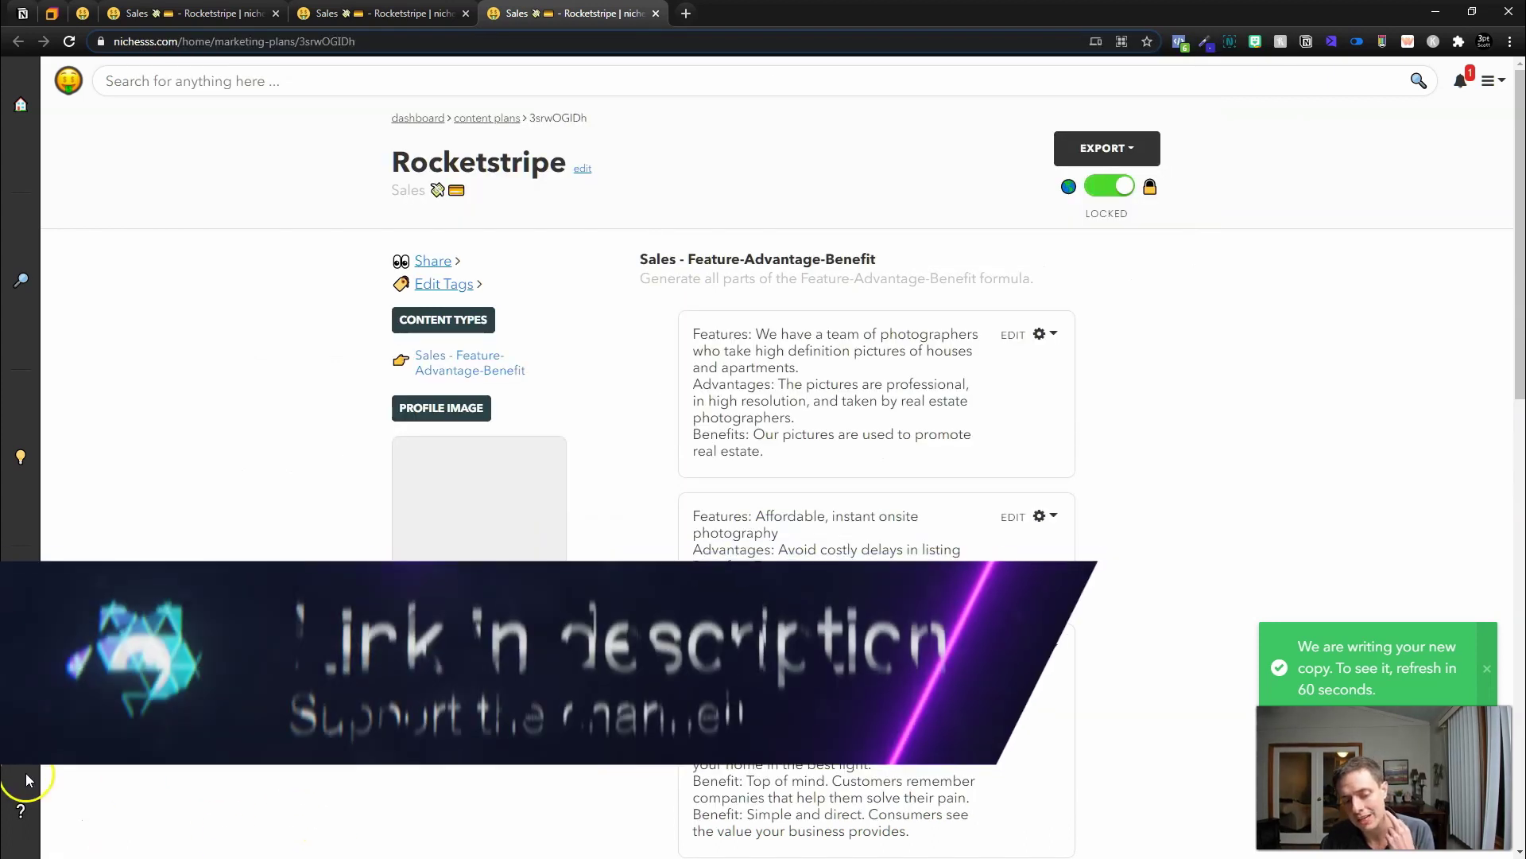
pyautogui.click(1460, 82)
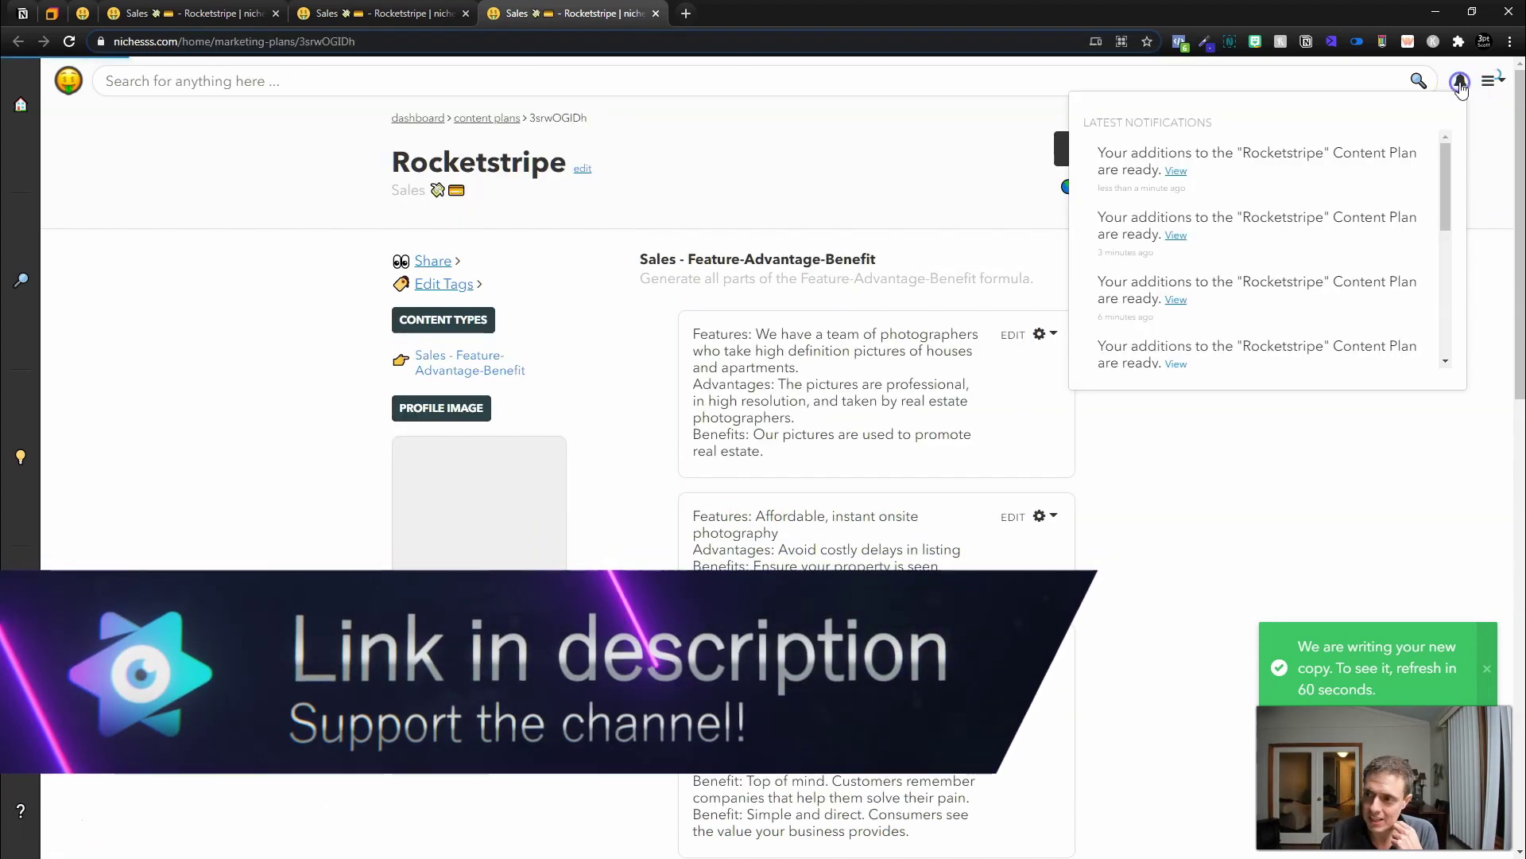
# Copy the new Features, Advantages and Benefits sentences into Notion, starting 'Take professional real estate photos at the property'.
pyautogui.click(1176, 170)
pyautogui.moveTo(693, 288); pyautogui.dragTo(888, 304)
pyautogui.moveTo(728, 337); pyautogui.dragTo(877, 355)
pyautogui.moveTo(690, 386)
pyautogui.mouseDown()
pyautogui.moveTo(892, 460)
pyautogui.moveTo(694, 358)
pyautogui.mouseUp()
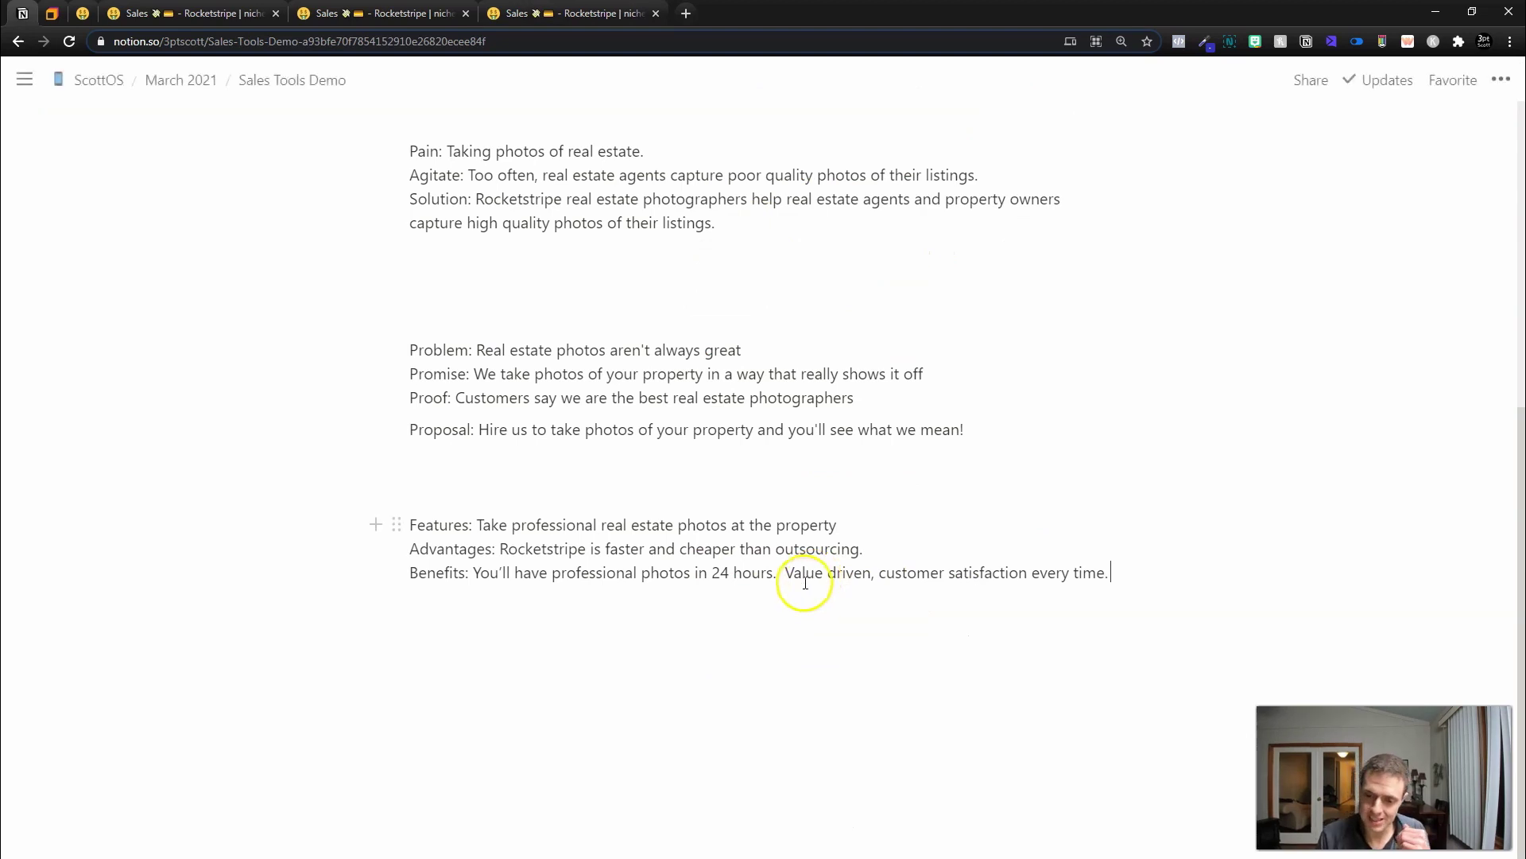
pyautogui.moveTo(810, 574); pyautogui.dragTo(1097, 573)
pyautogui.click(1098, 573)
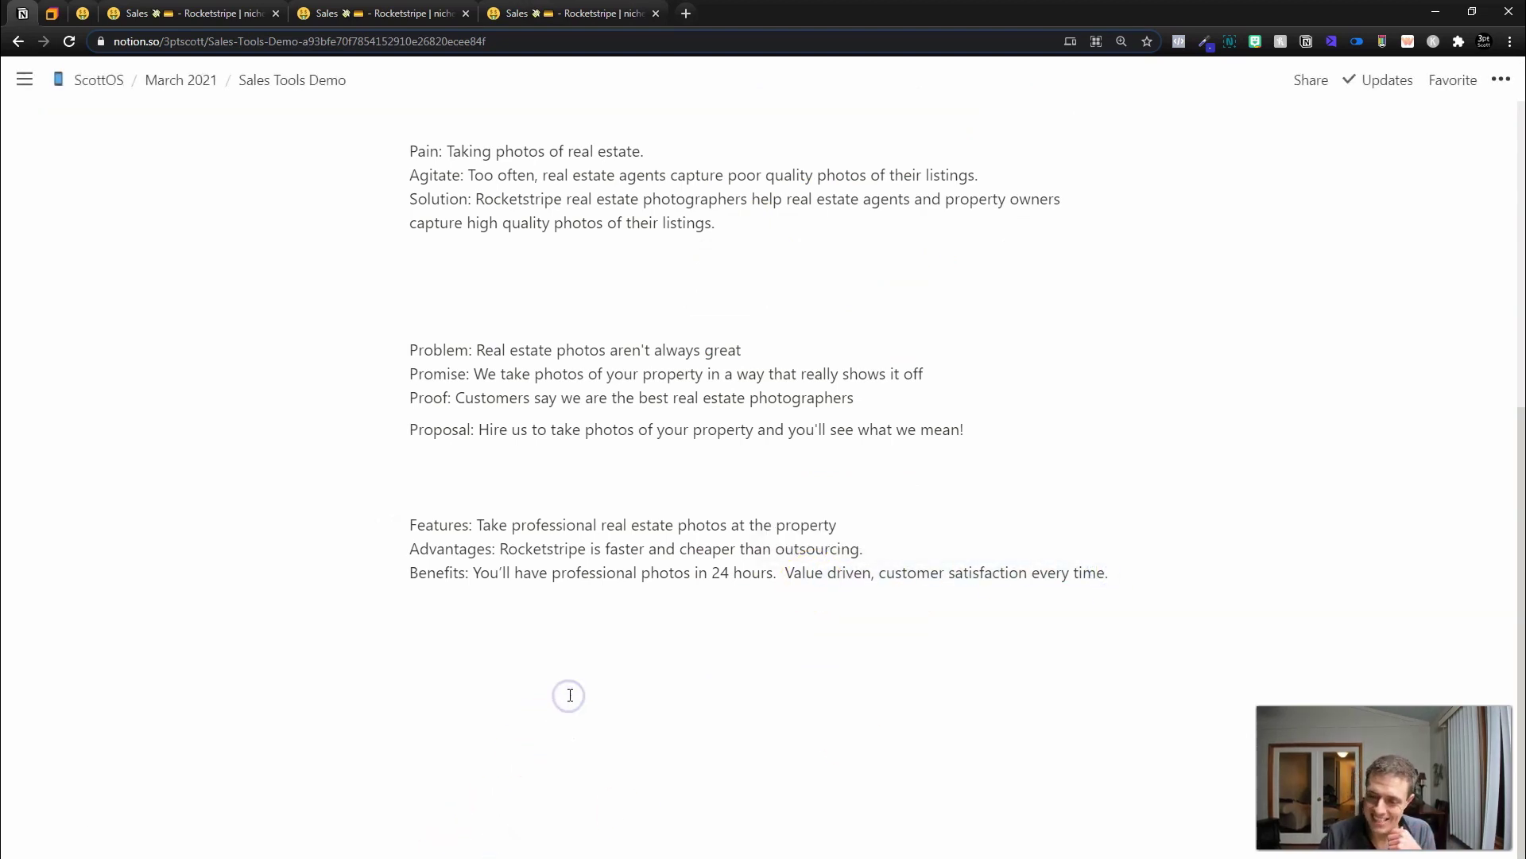